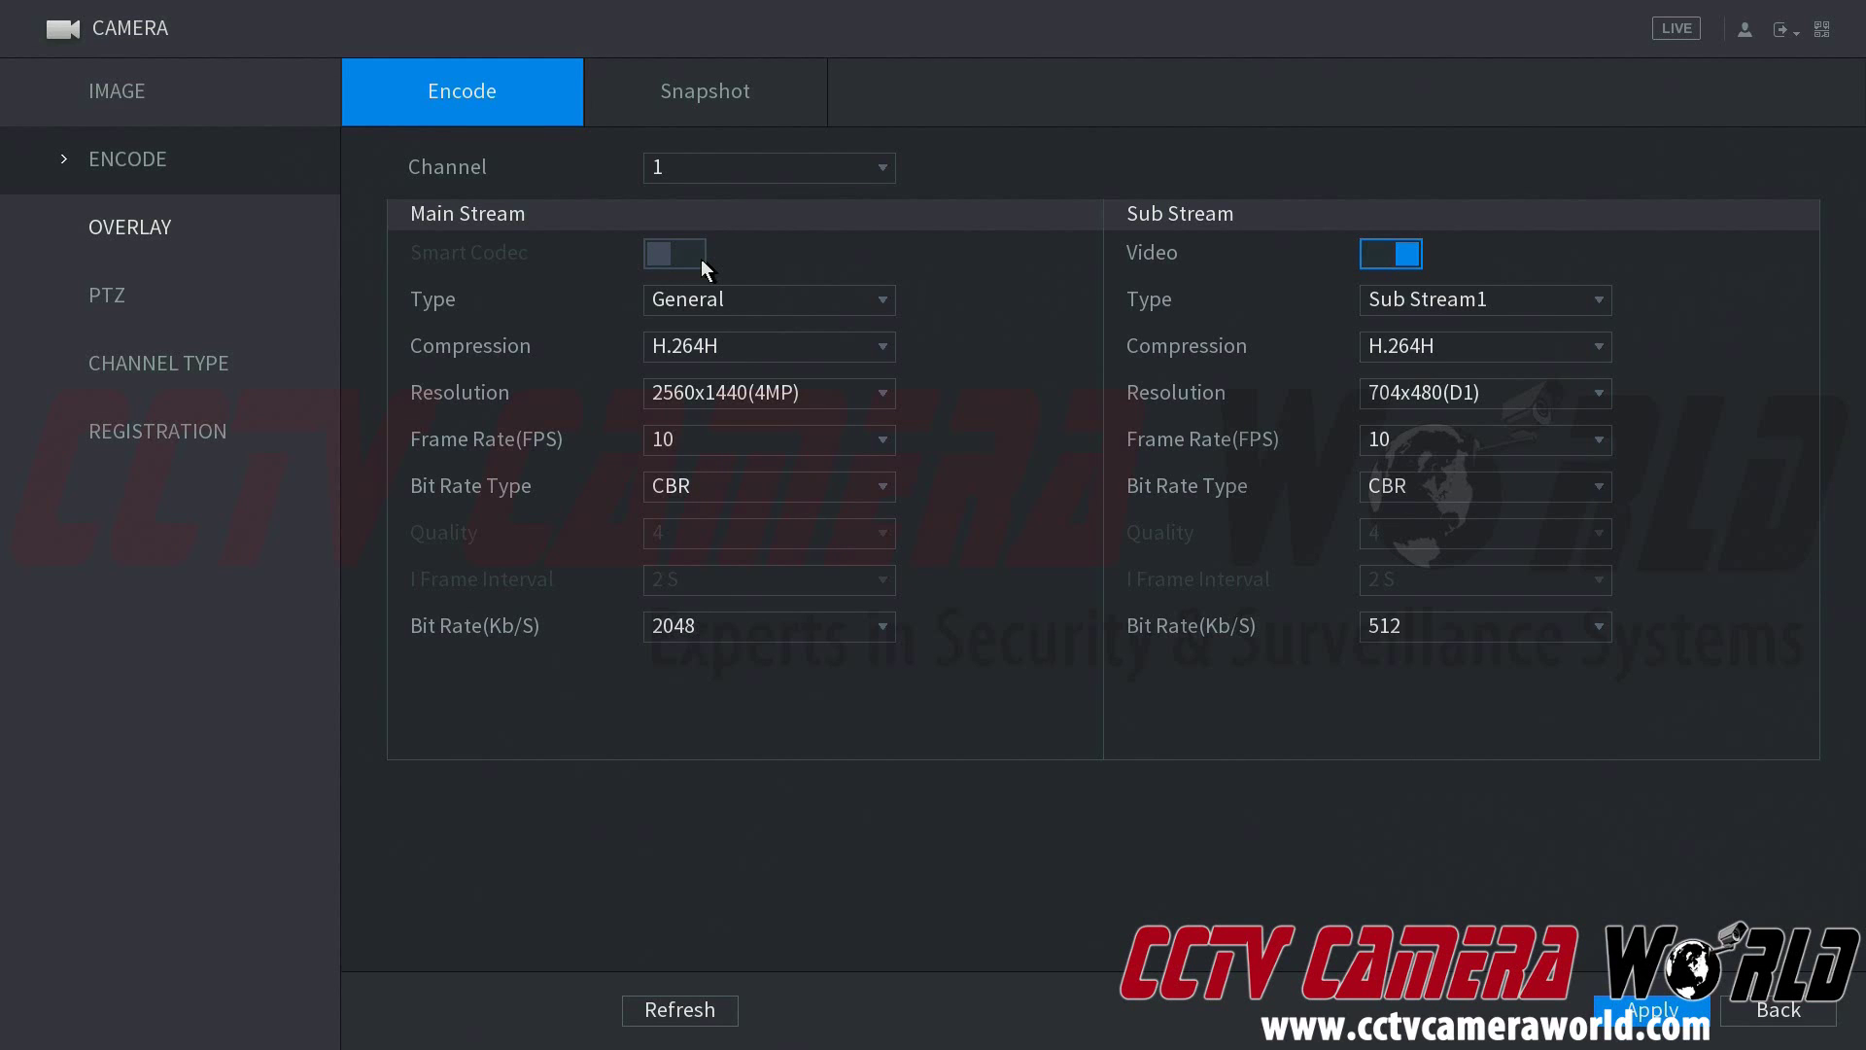
Back out to the live view and reopen the camera encode settings from the main menu
right_click(701, 259)
right_click(698, 261)
right_click(694, 298)
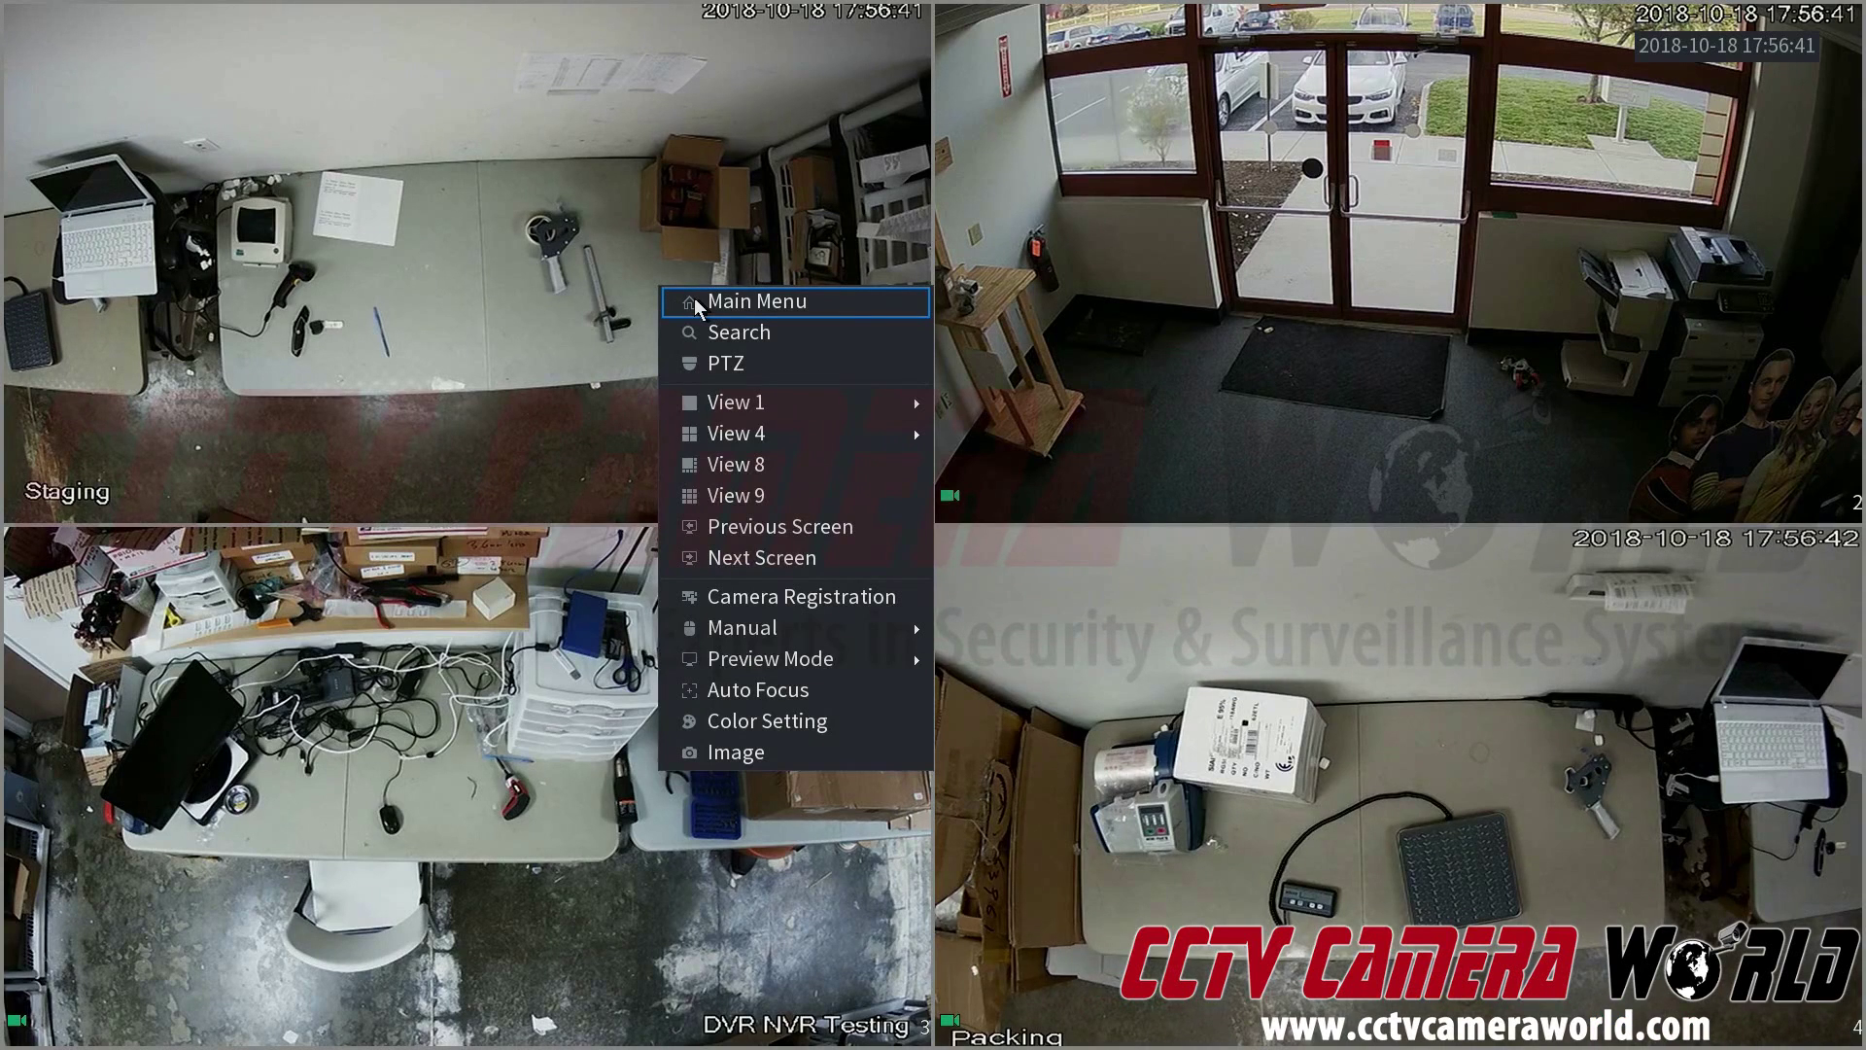
left_click(694, 297)
left_click(200, 928)
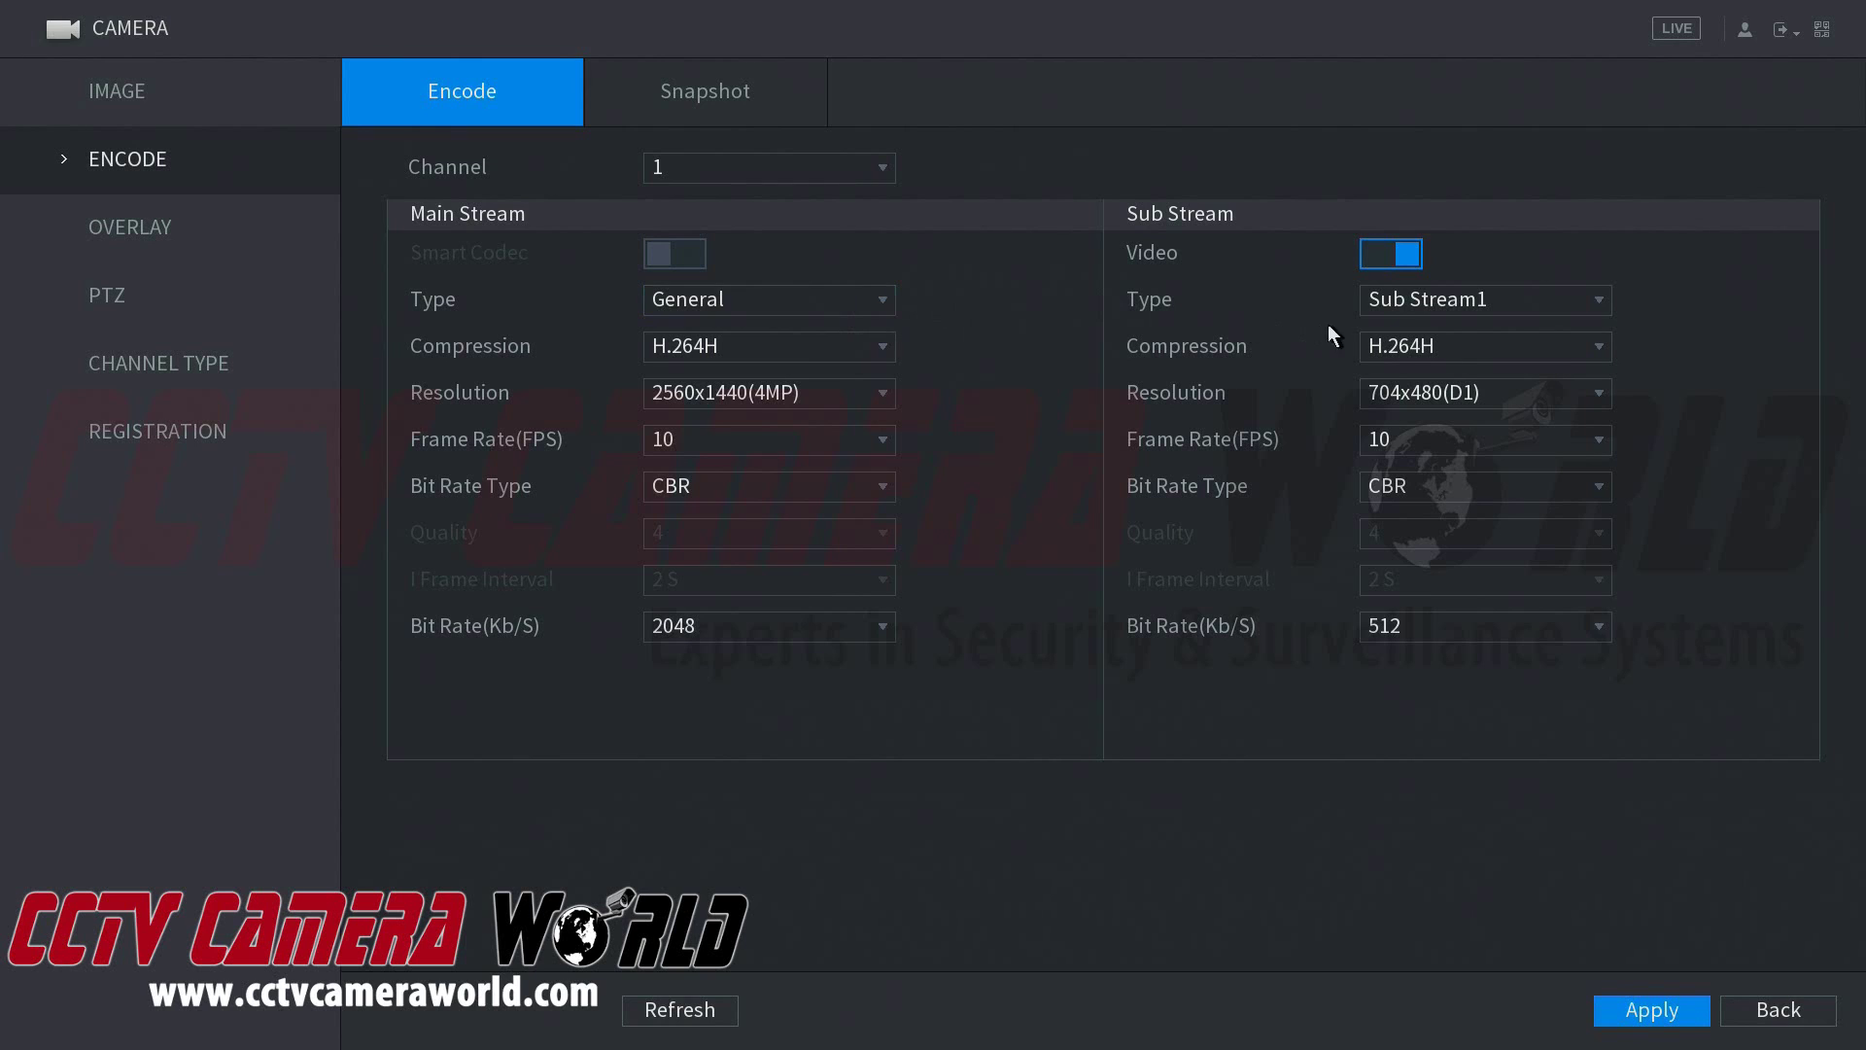
Check the stream types, leaving the main stream at General and the sub stream at Sub Stream1
left_click(830, 305)
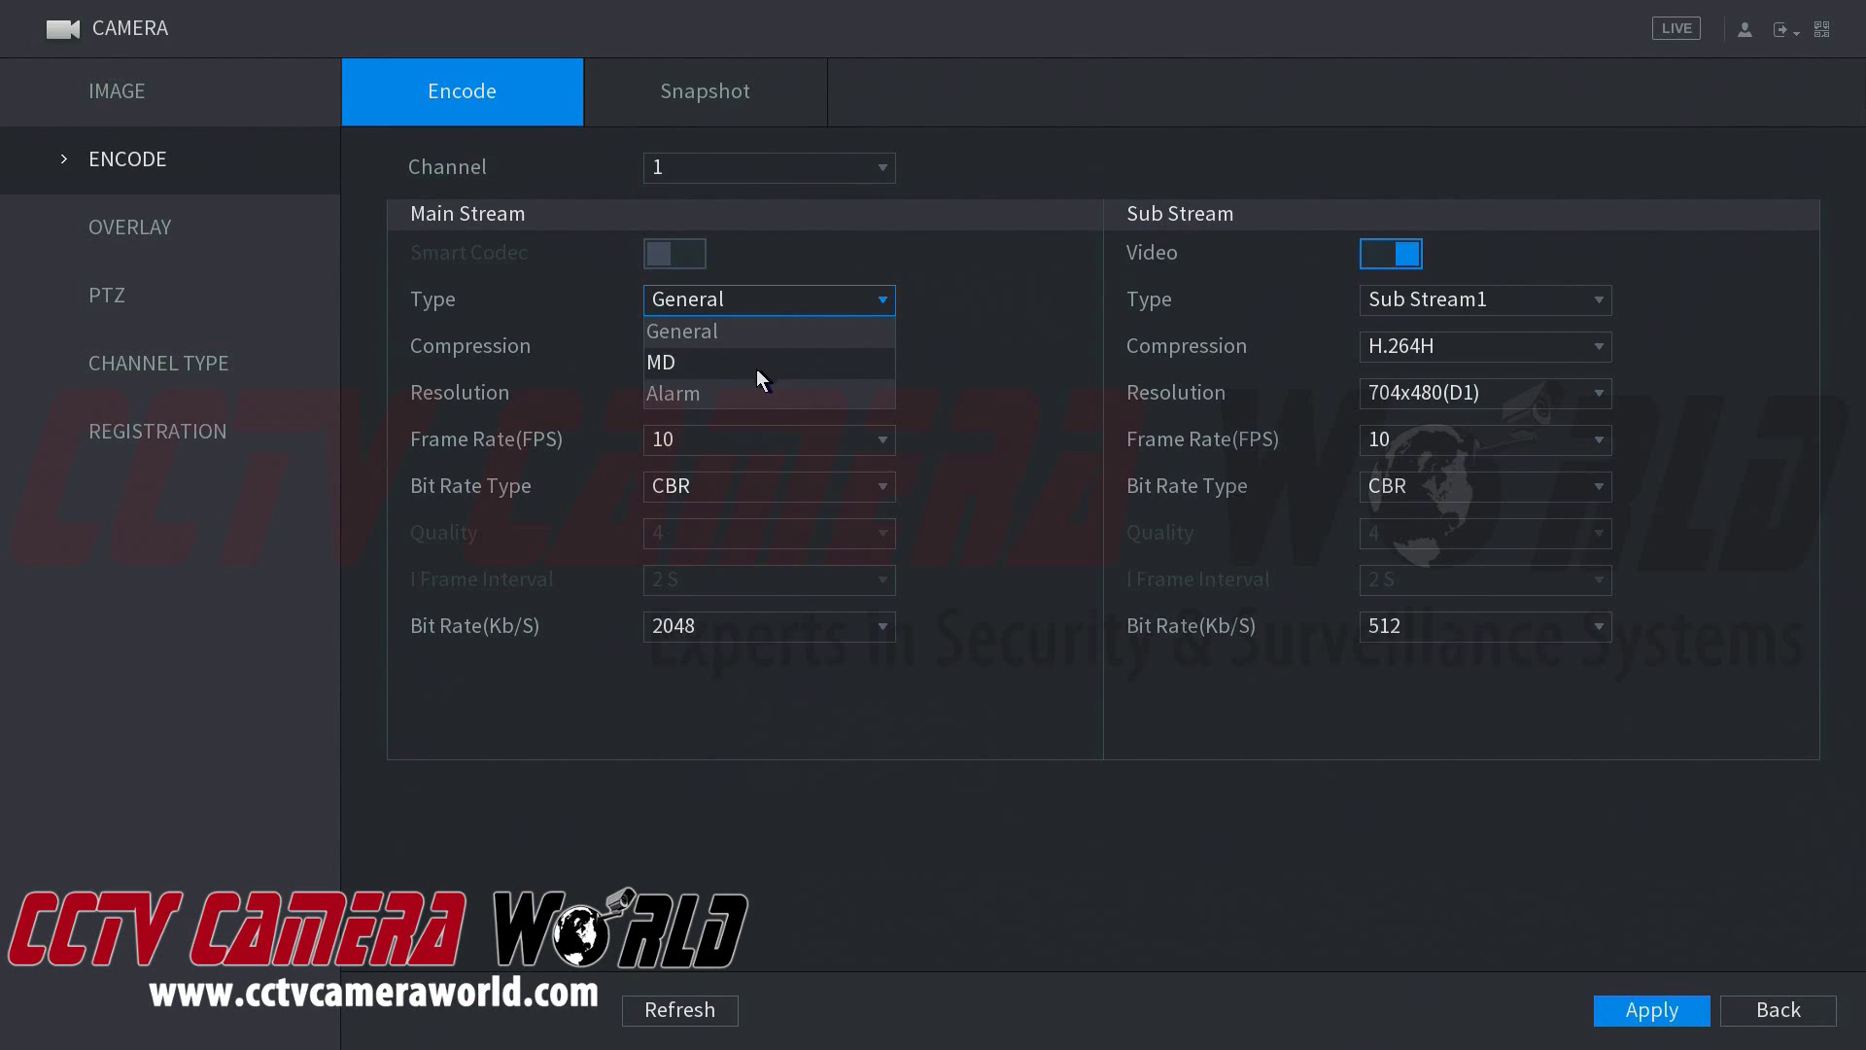
left_click(783, 303)
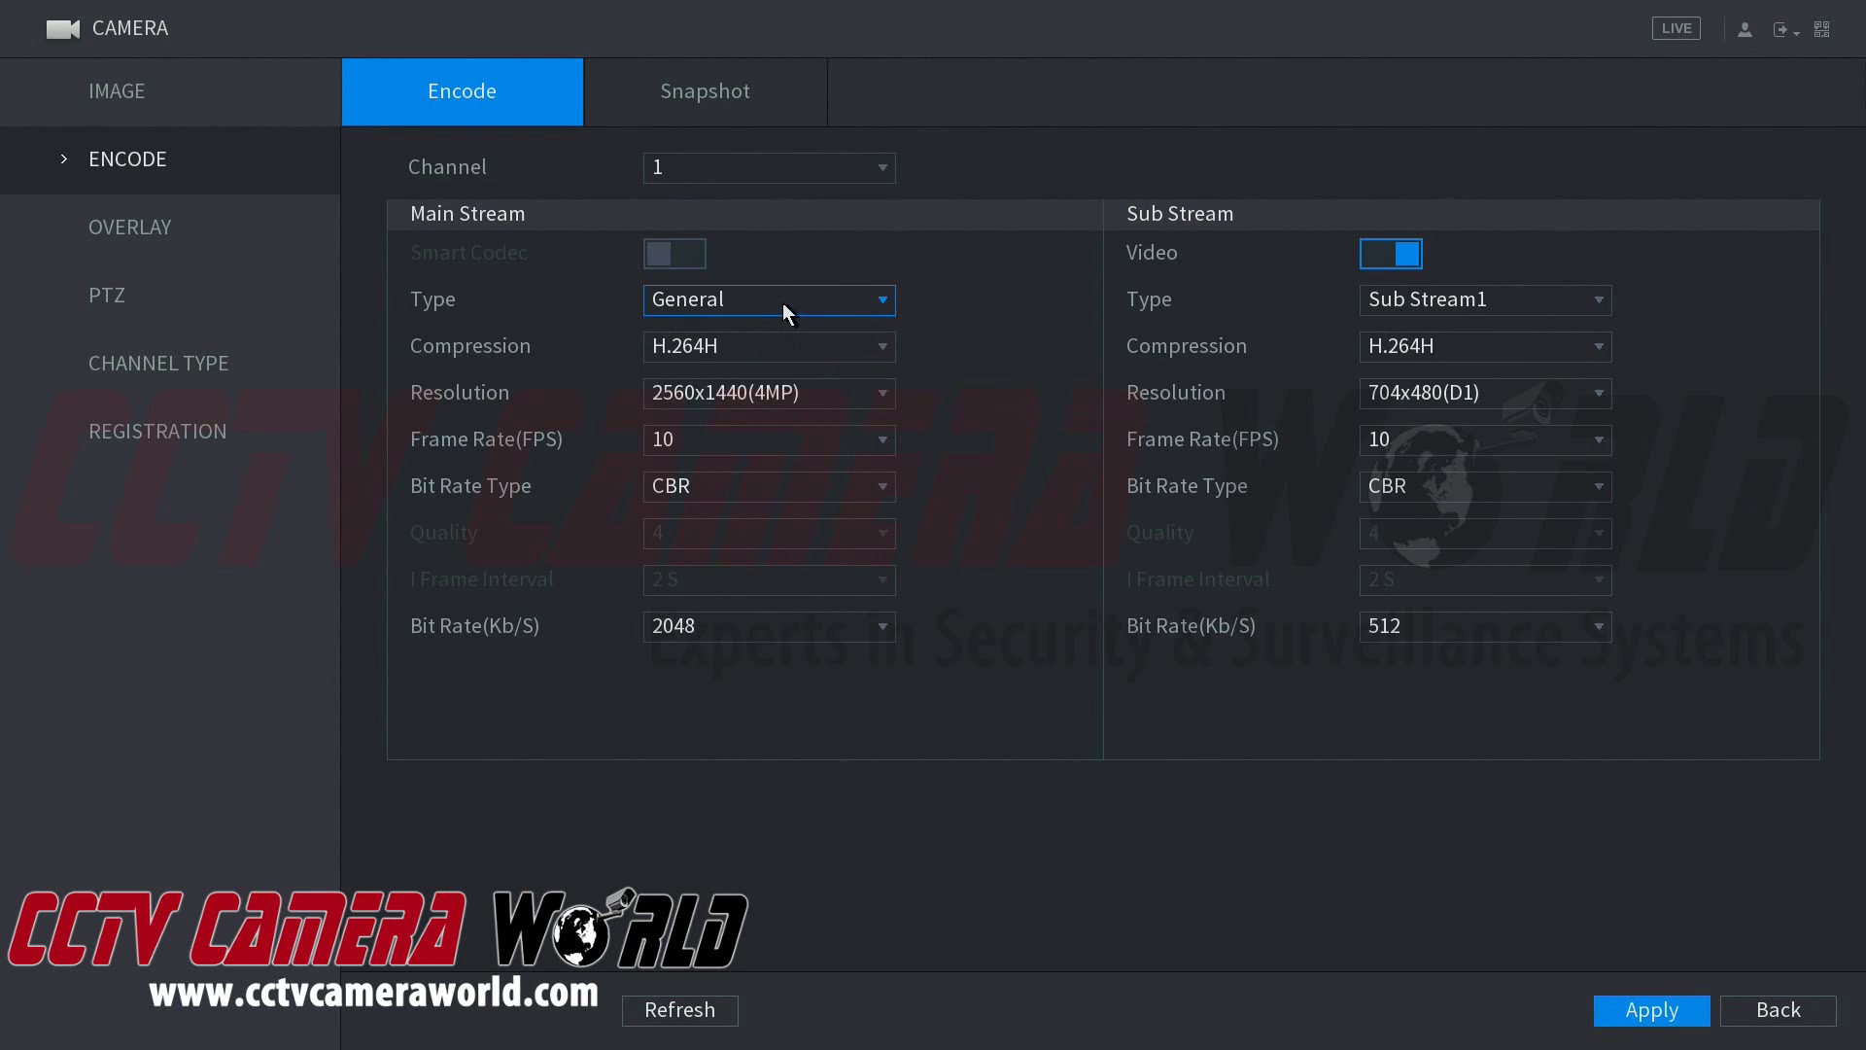
left_click(1420, 305)
left_click(1411, 335)
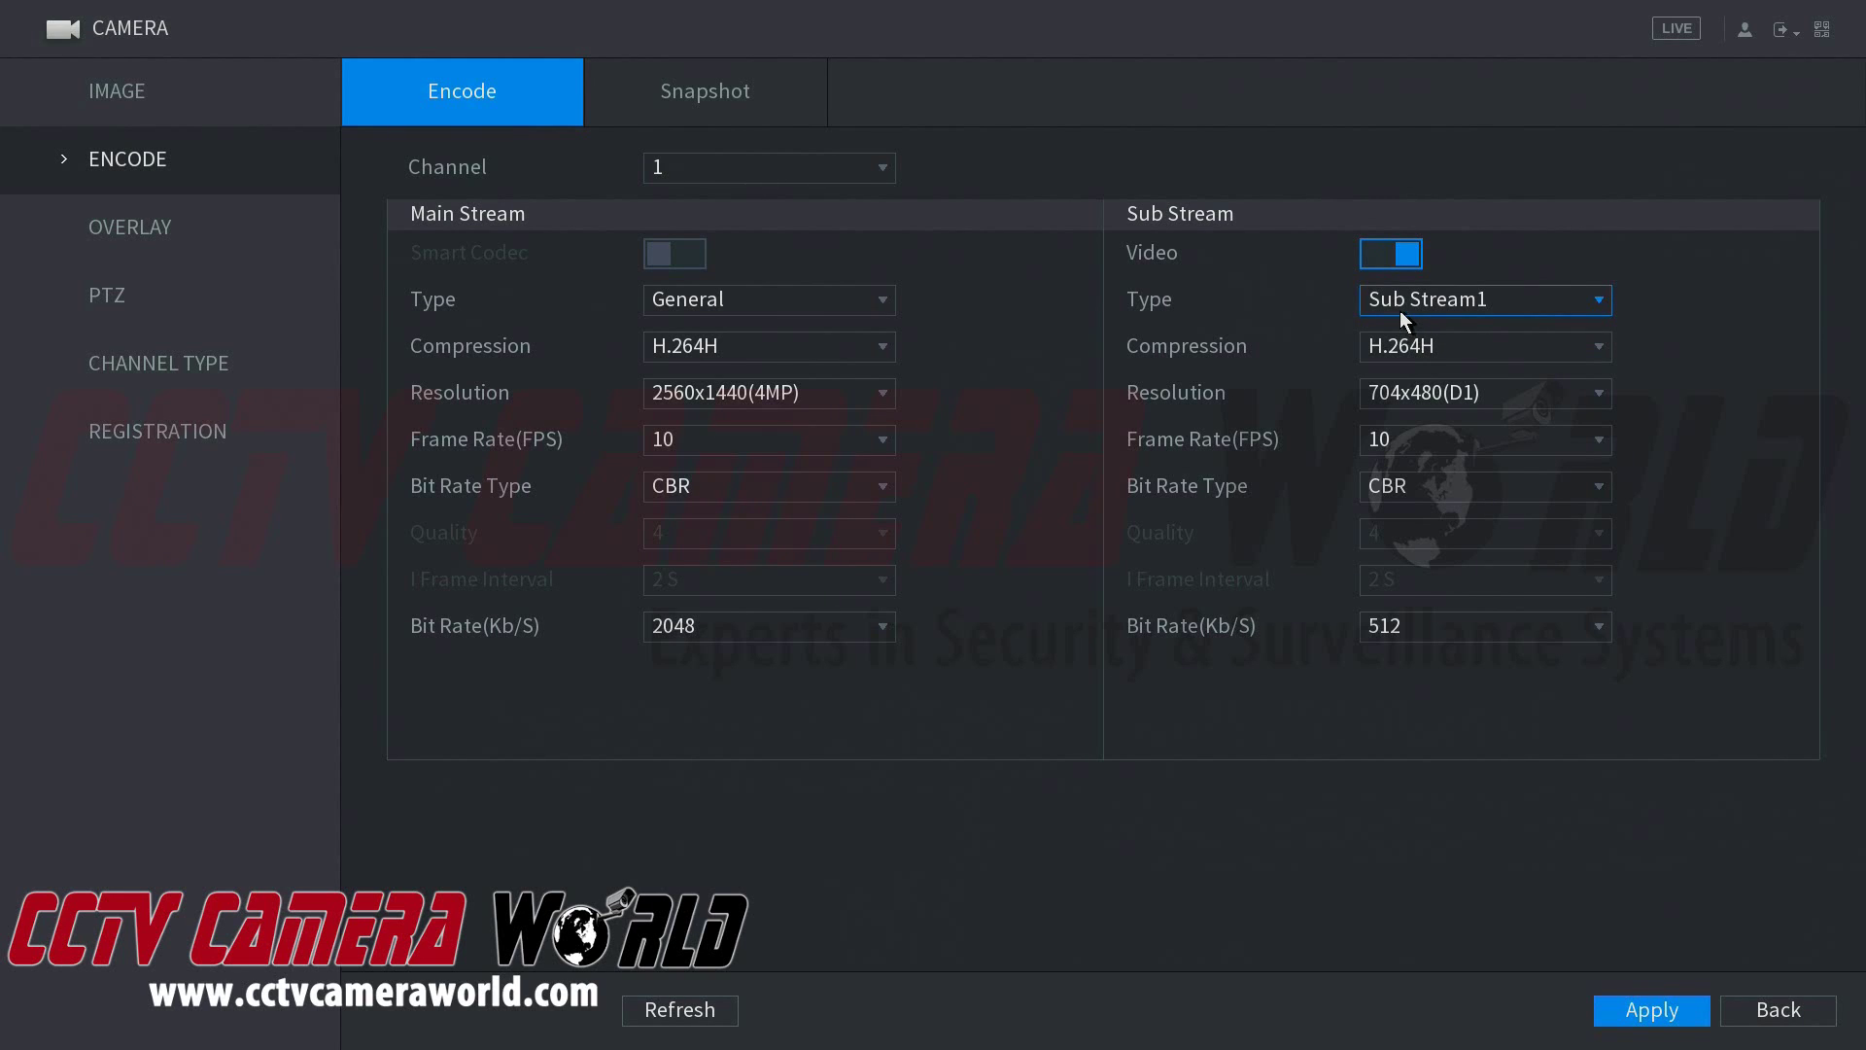
left_click(1400, 311)
left_click(1396, 335)
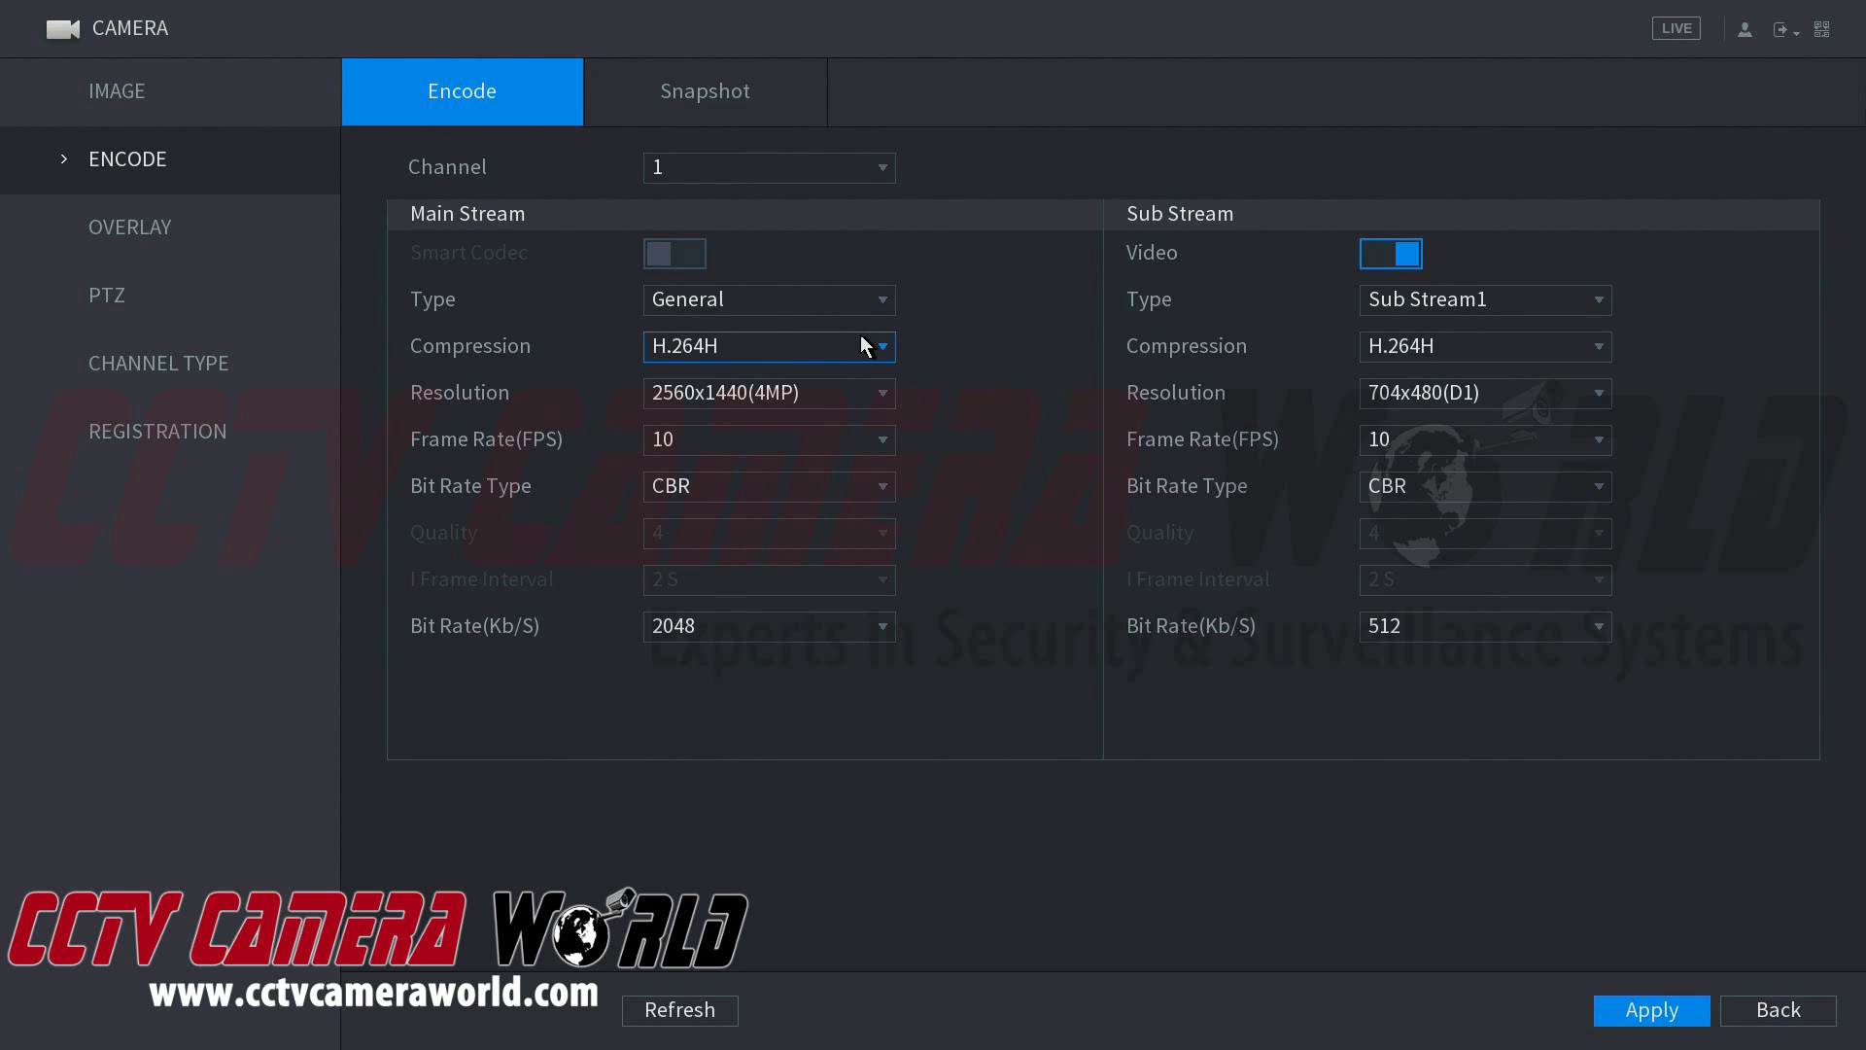
Check the main stream, leaving resolution at 2560x1440(4MP) and frame rate at 10 fps
left_click(817, 393)
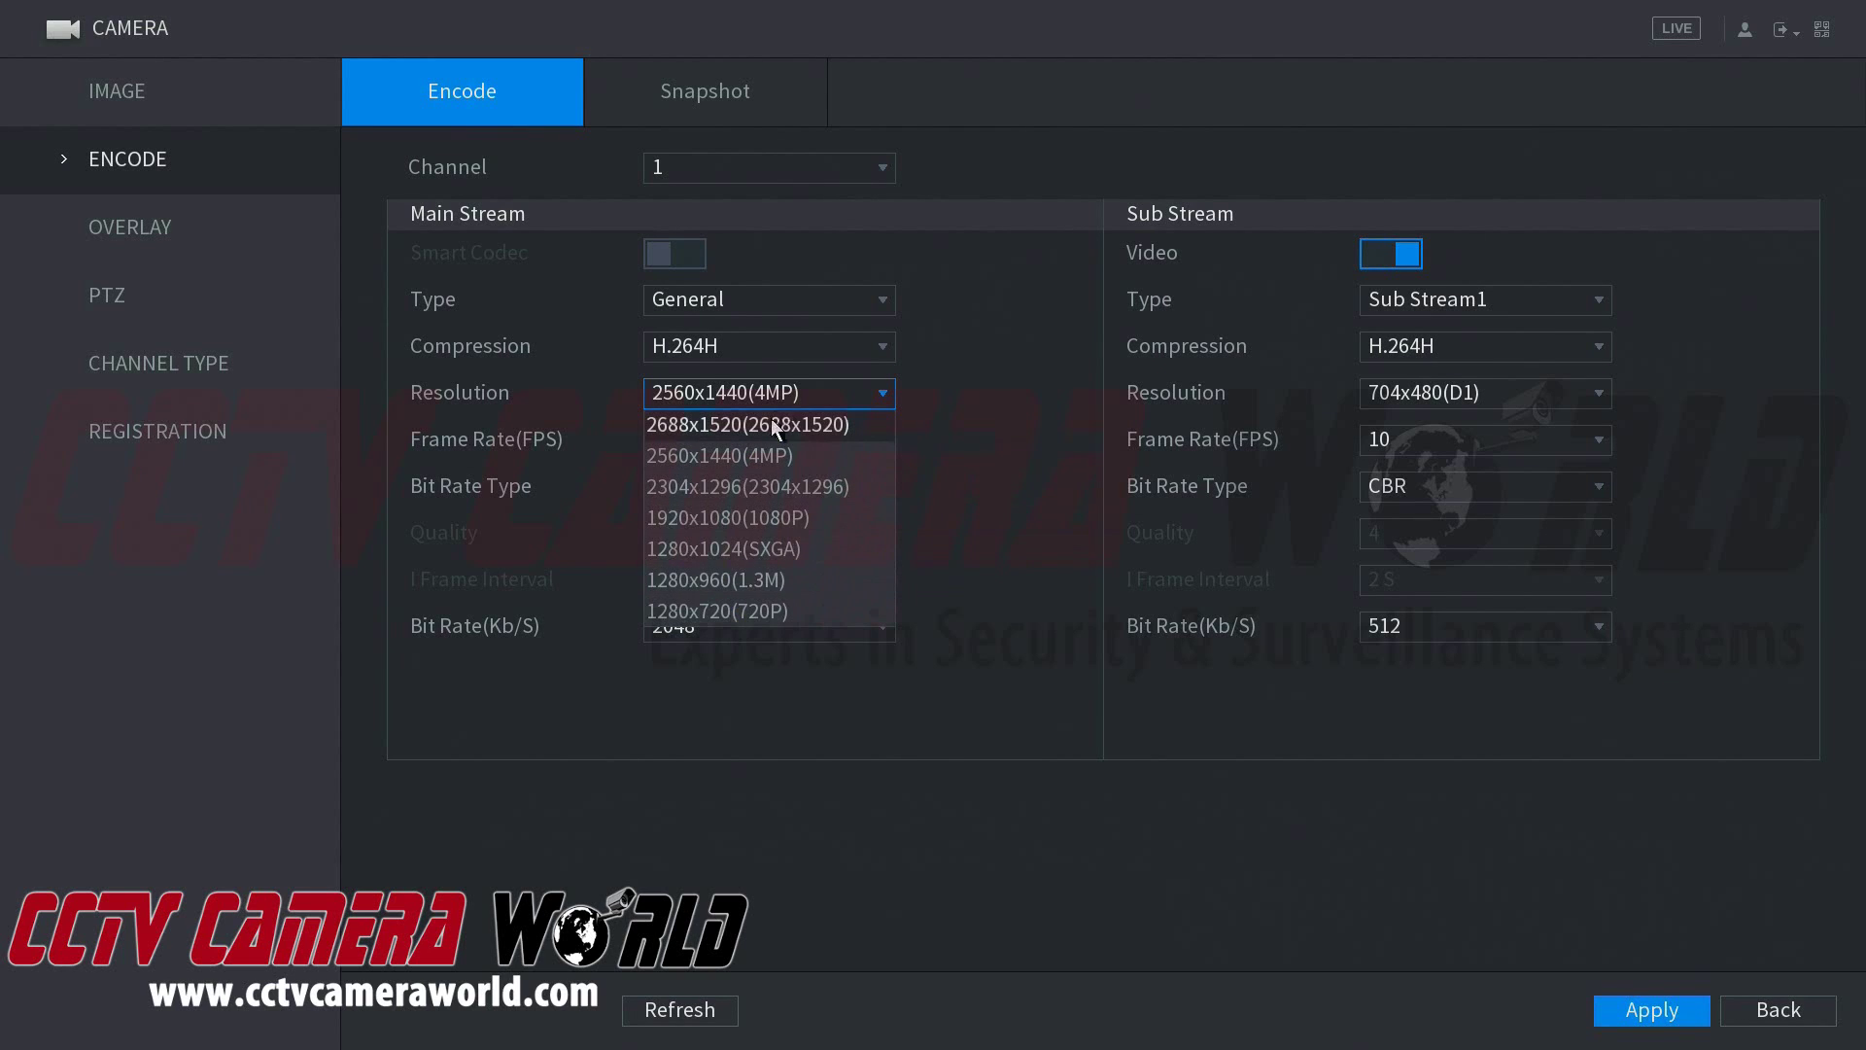
left_click(789, 391)
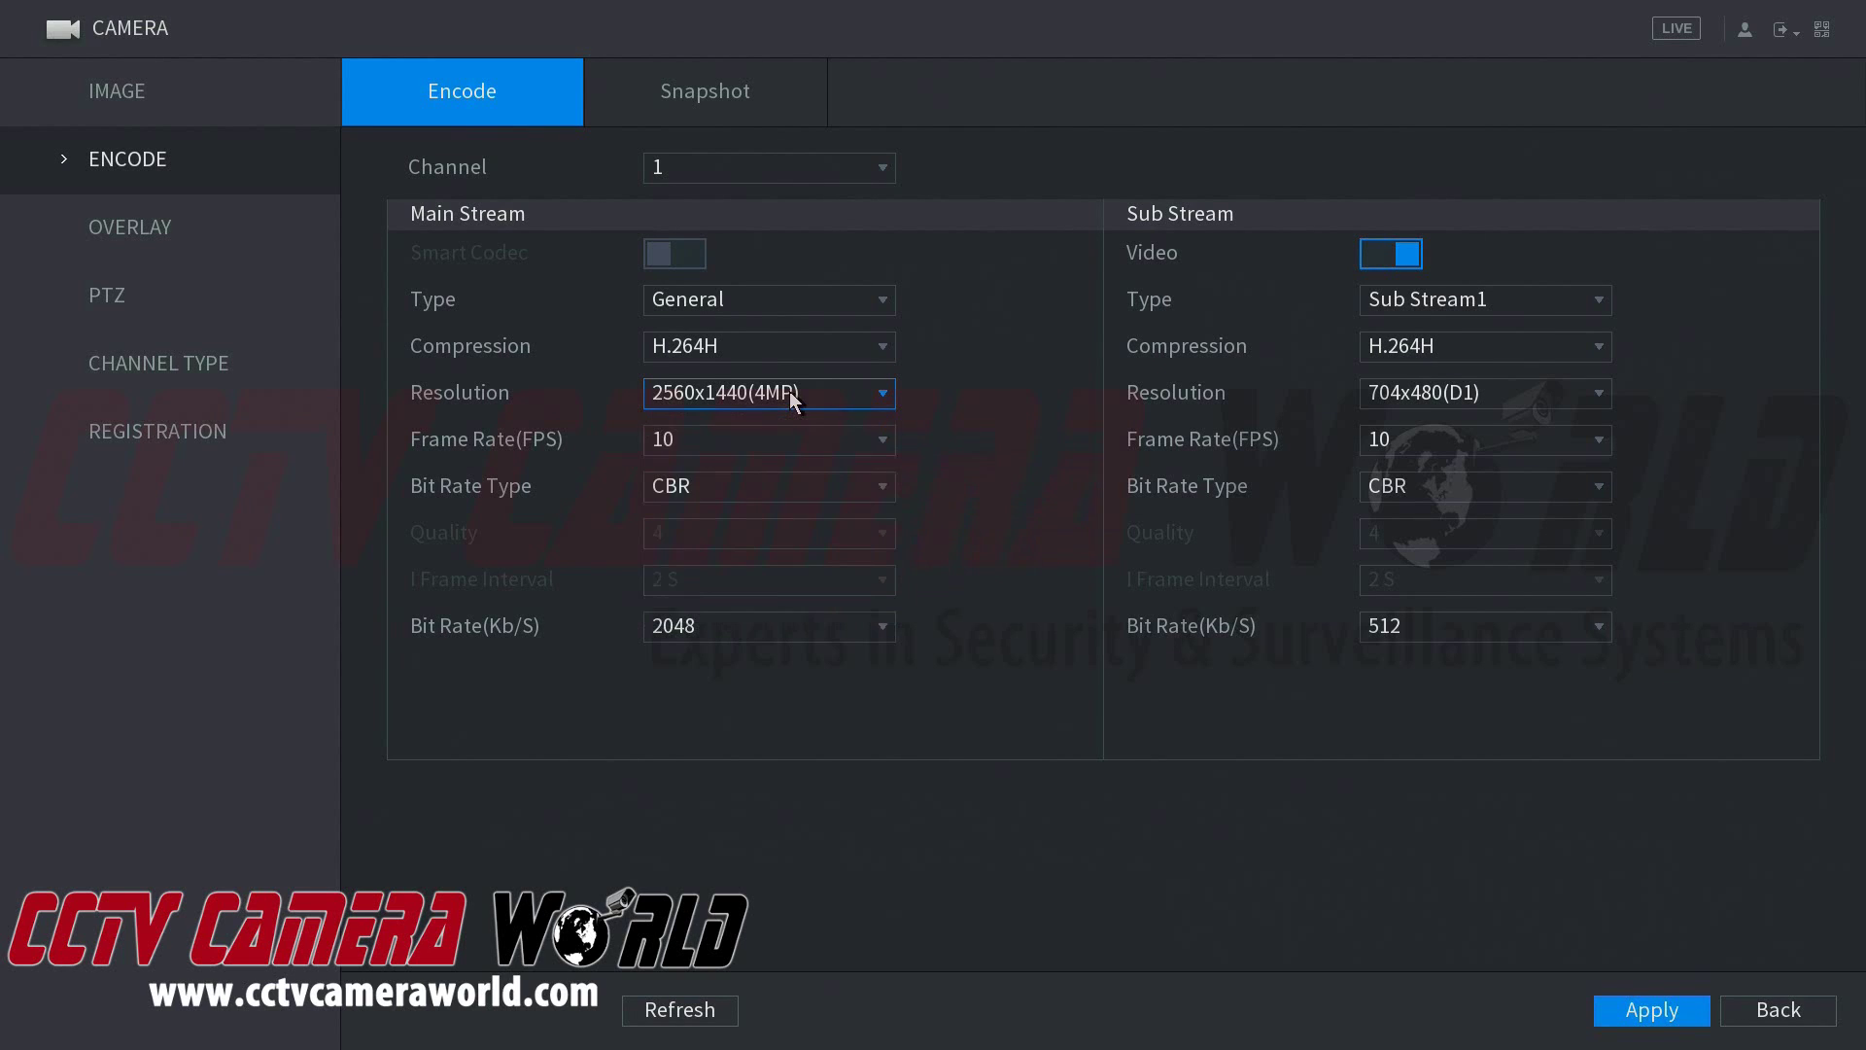
left_click(878, 405)
left_click(894, 393)
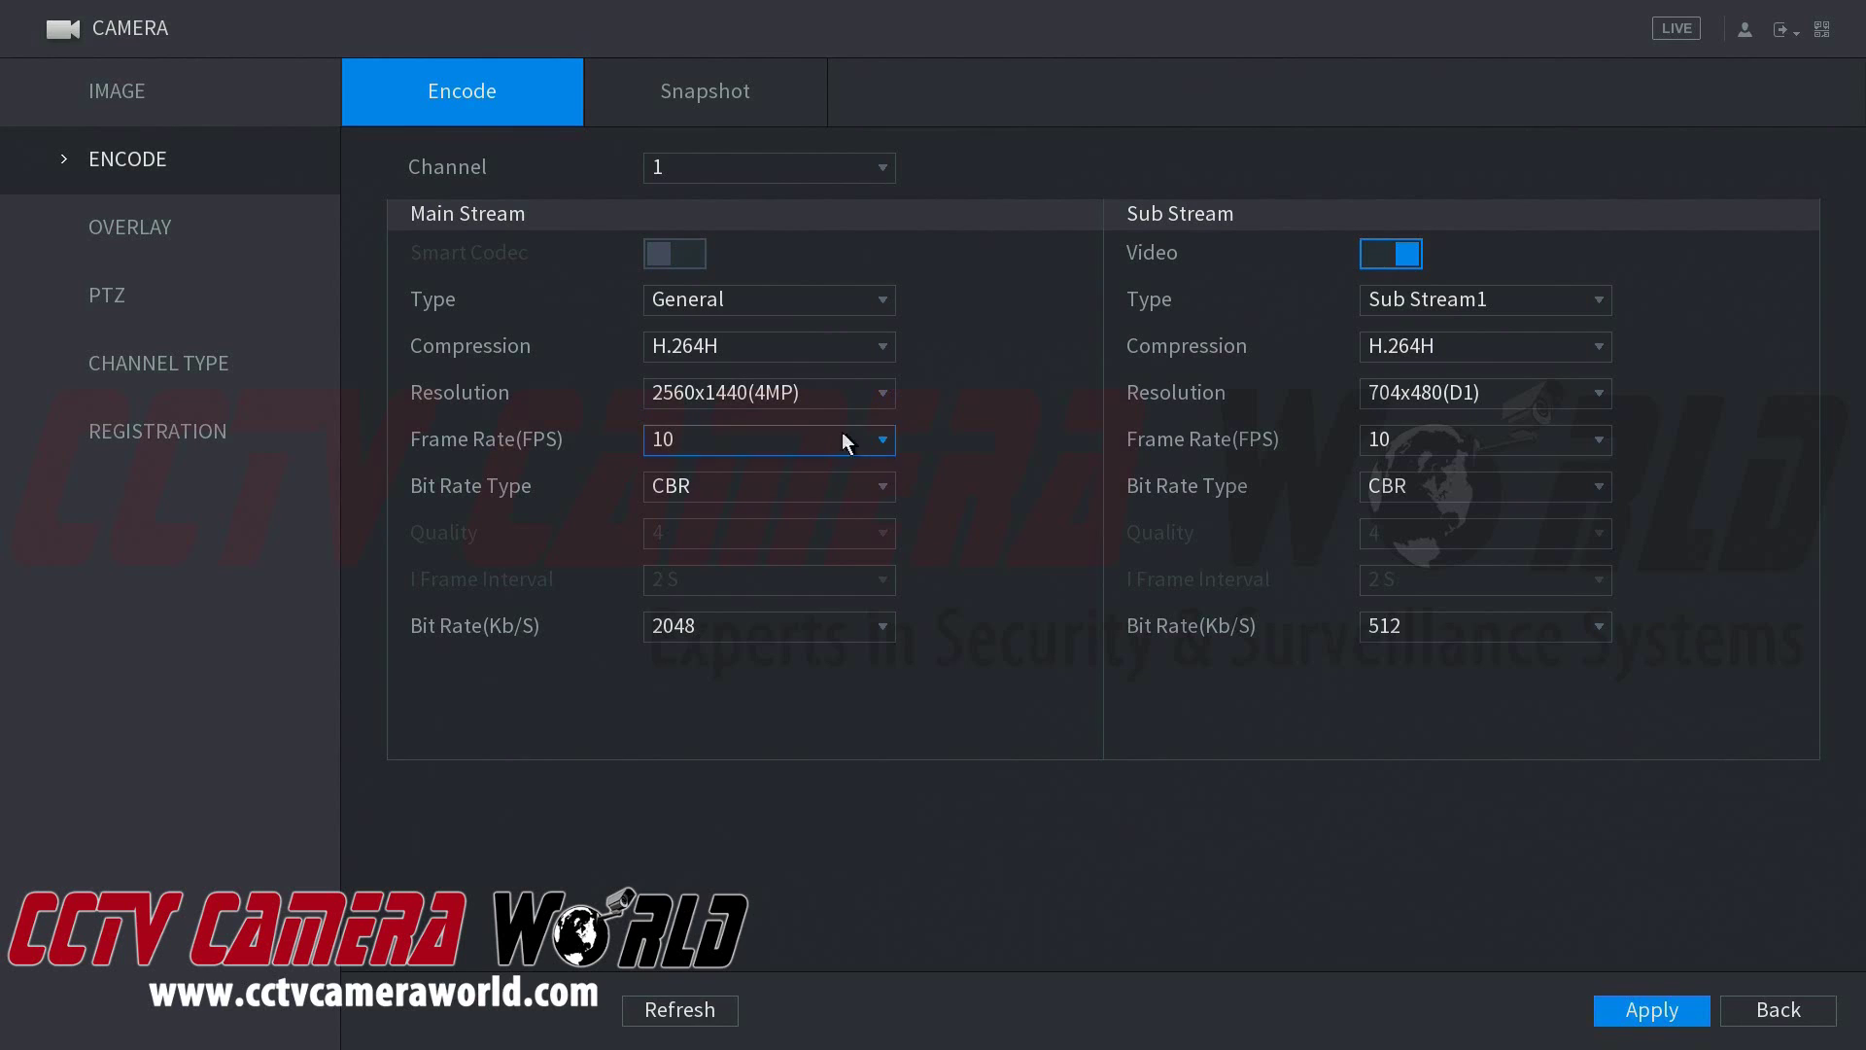
left_click(816, 451)
left_click(818, 446)
Switch to channel 2, turn Smart Codec on and pick a main stream quality level
left_click(710, 175)
left_click(721, 204)
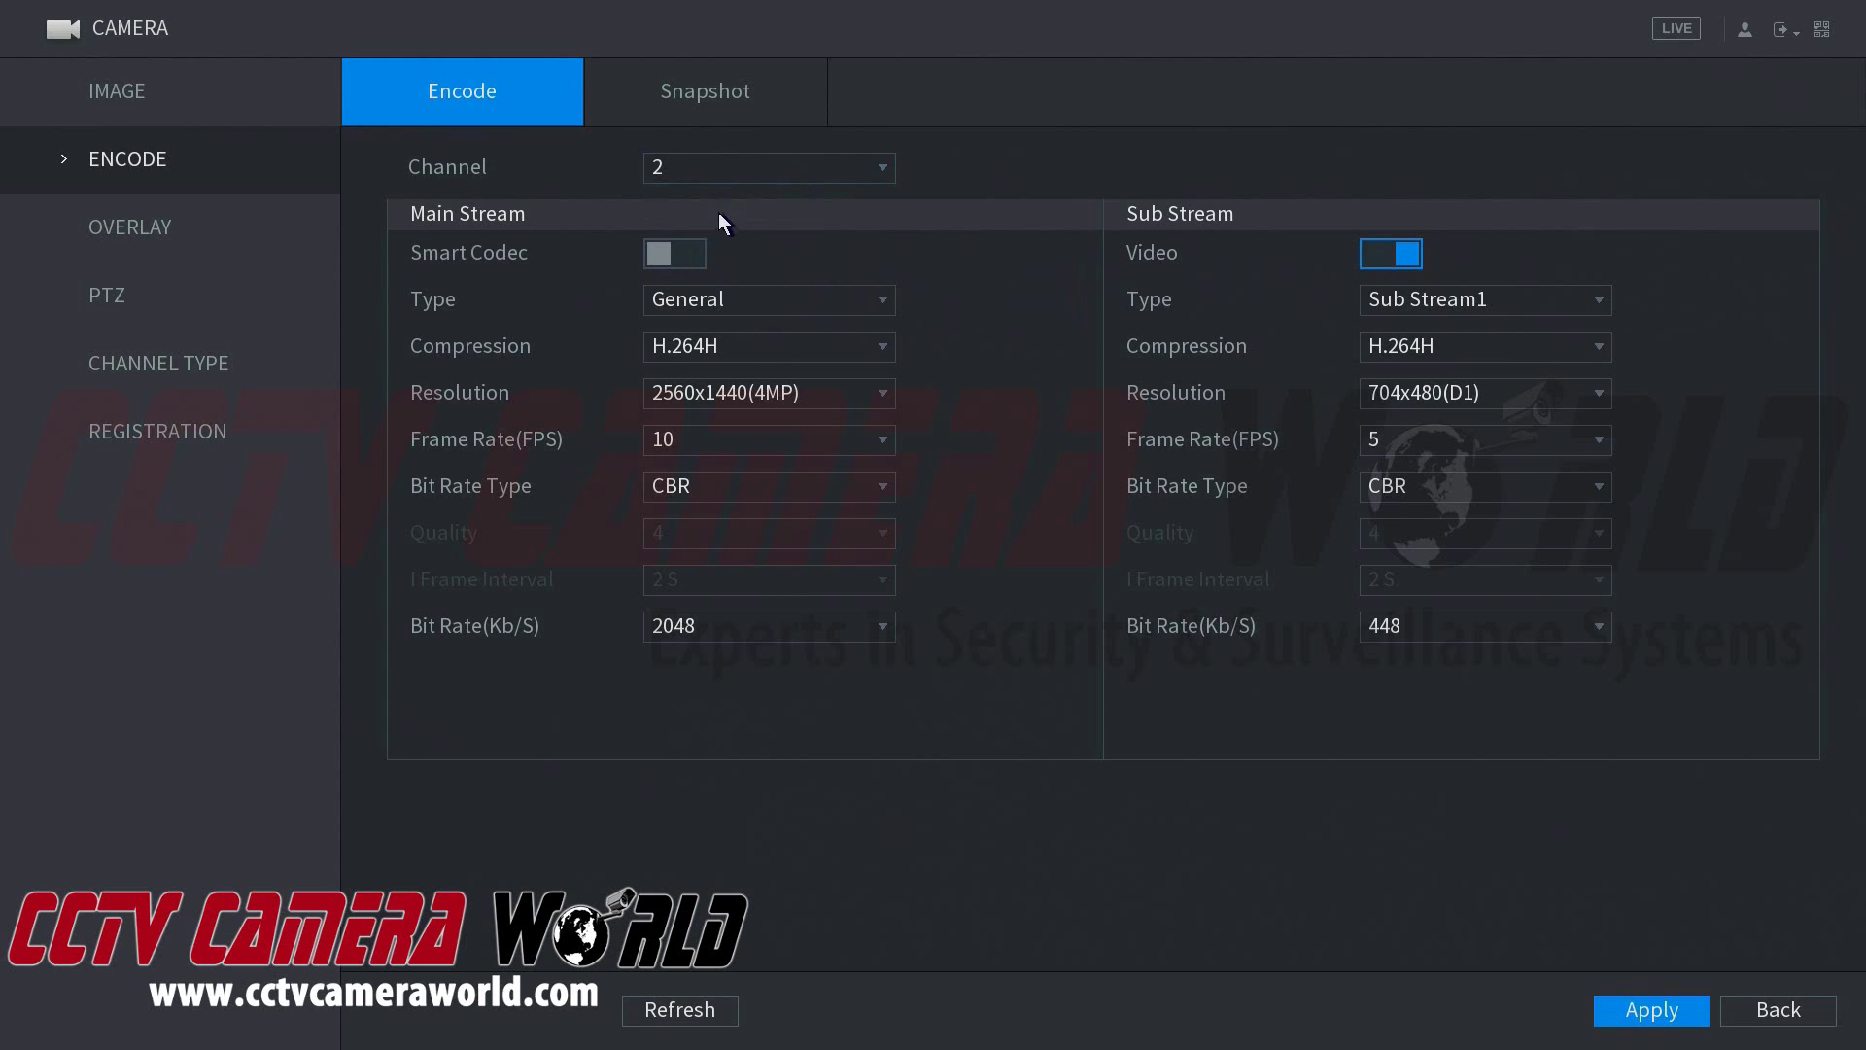
left_click(676, 253)
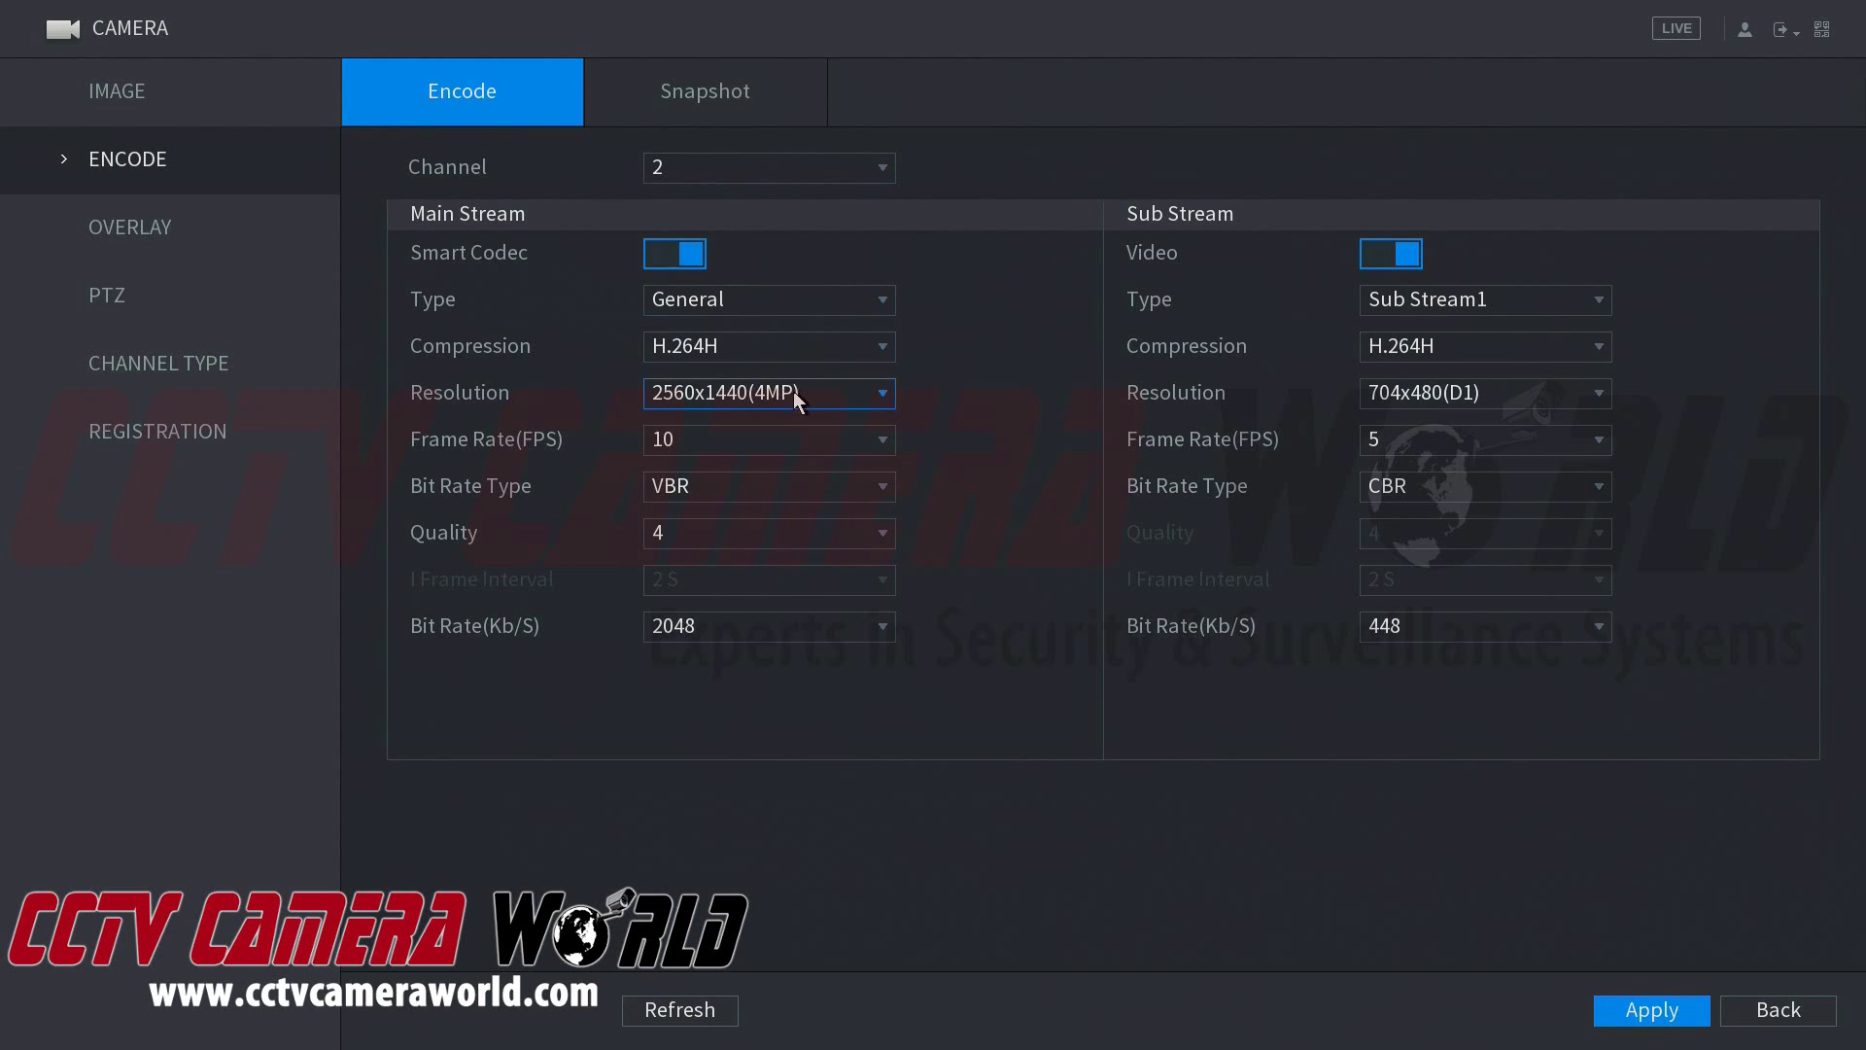
left_click(713, 532)
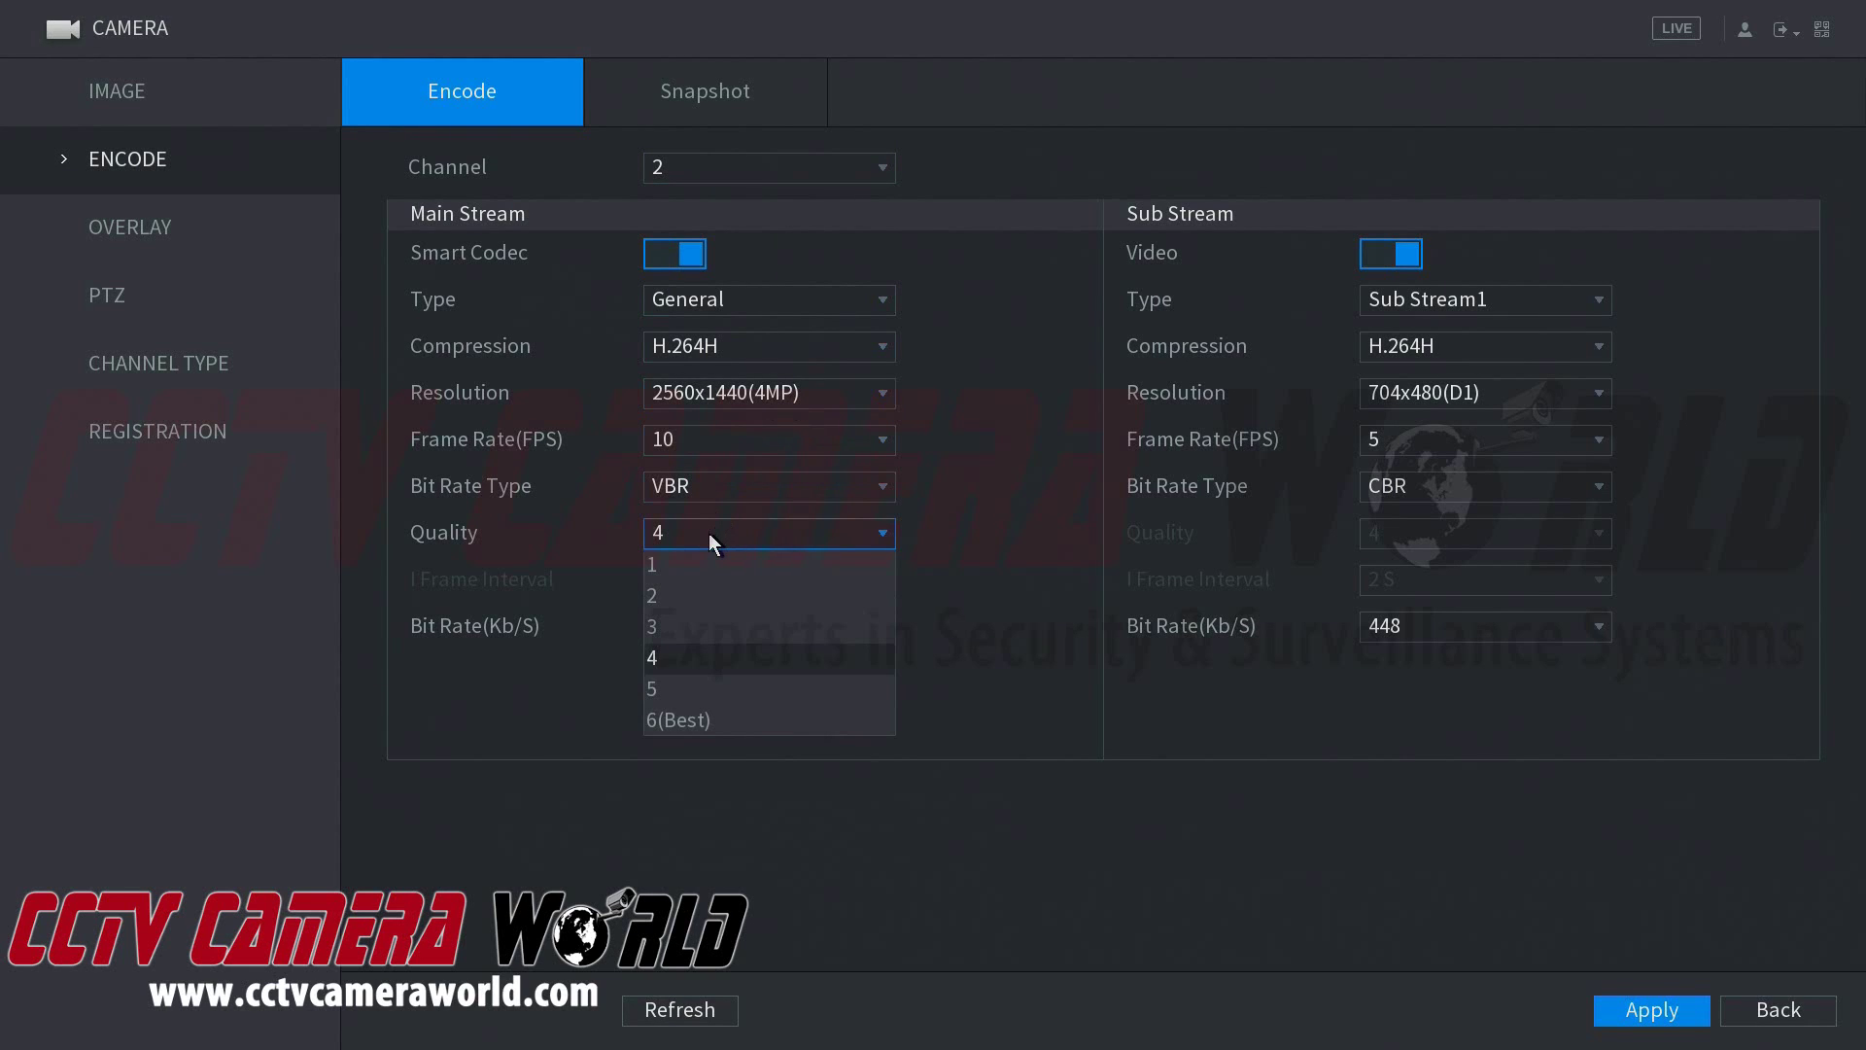
left_click(691, 624)
Turn Smart Codec off and set the main stream to CBR at 2048 Kb/s
left_click(739, 487)
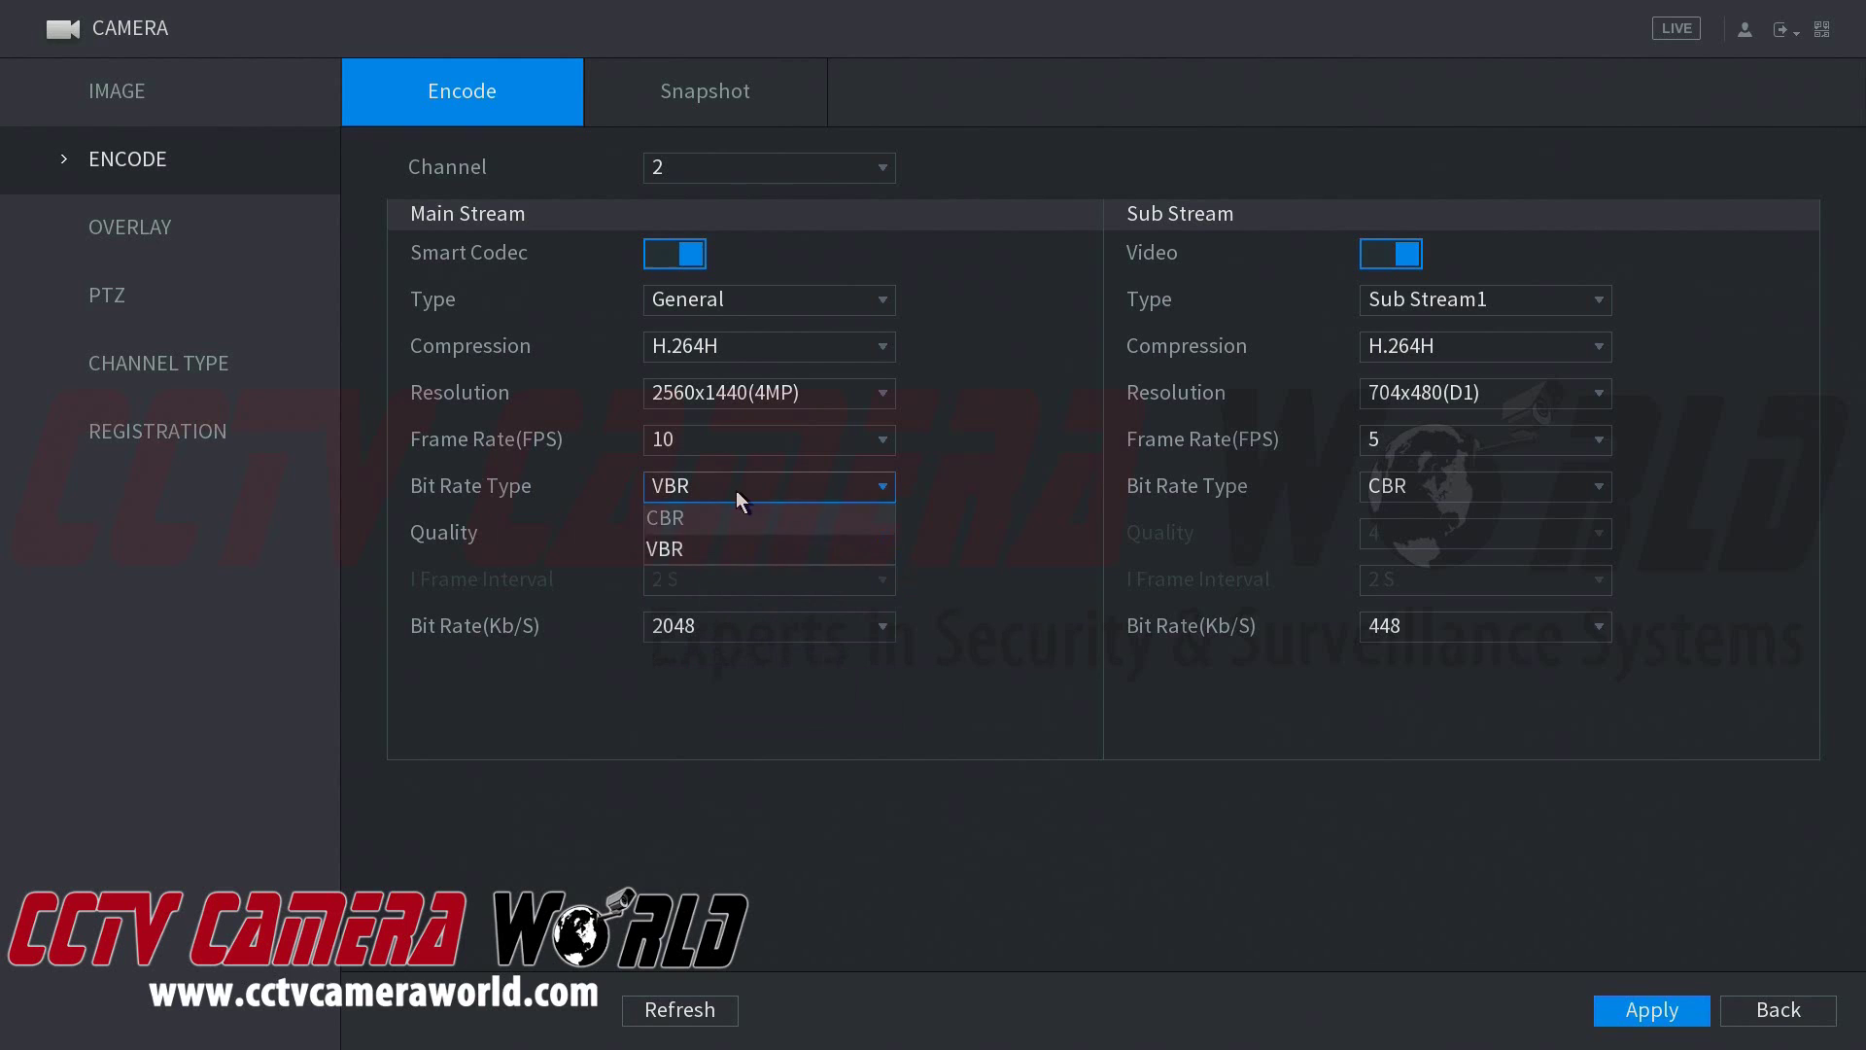
left_click(736, 490)
left_click(696, 255)
left_click(682, 486)
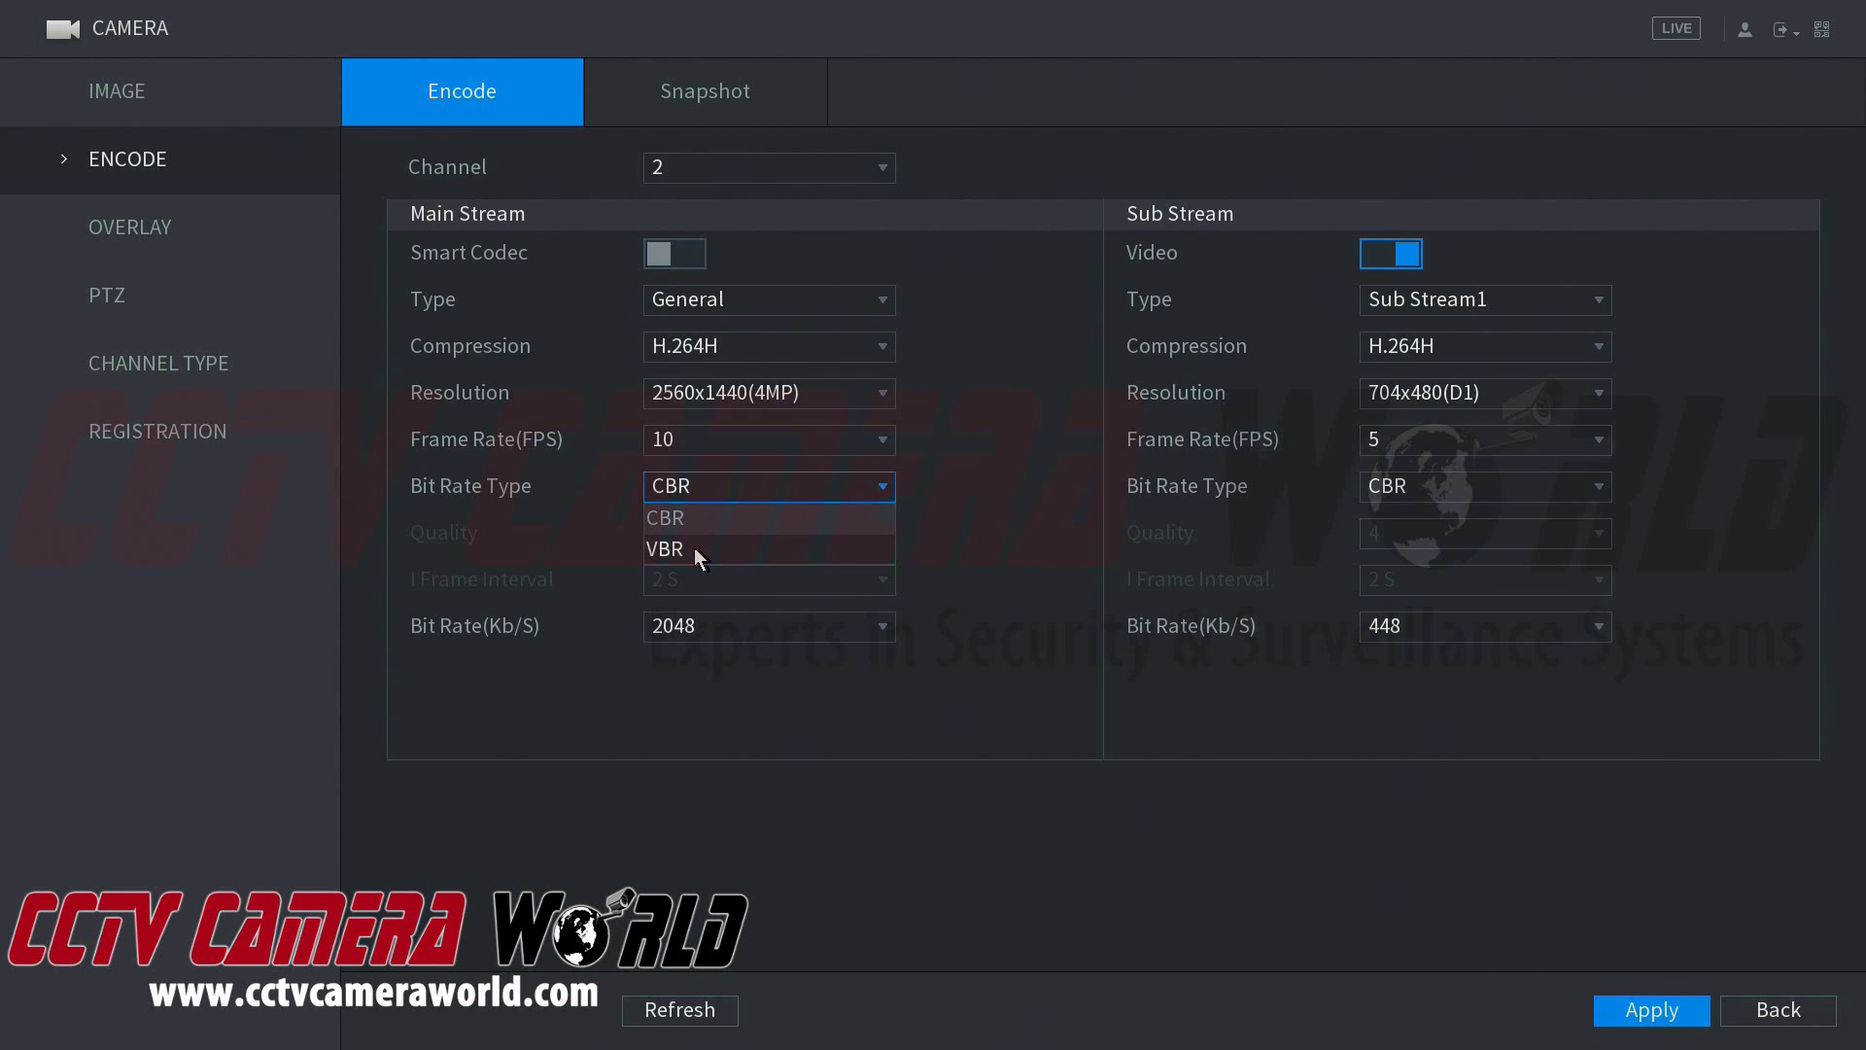
left_click(698, 528)
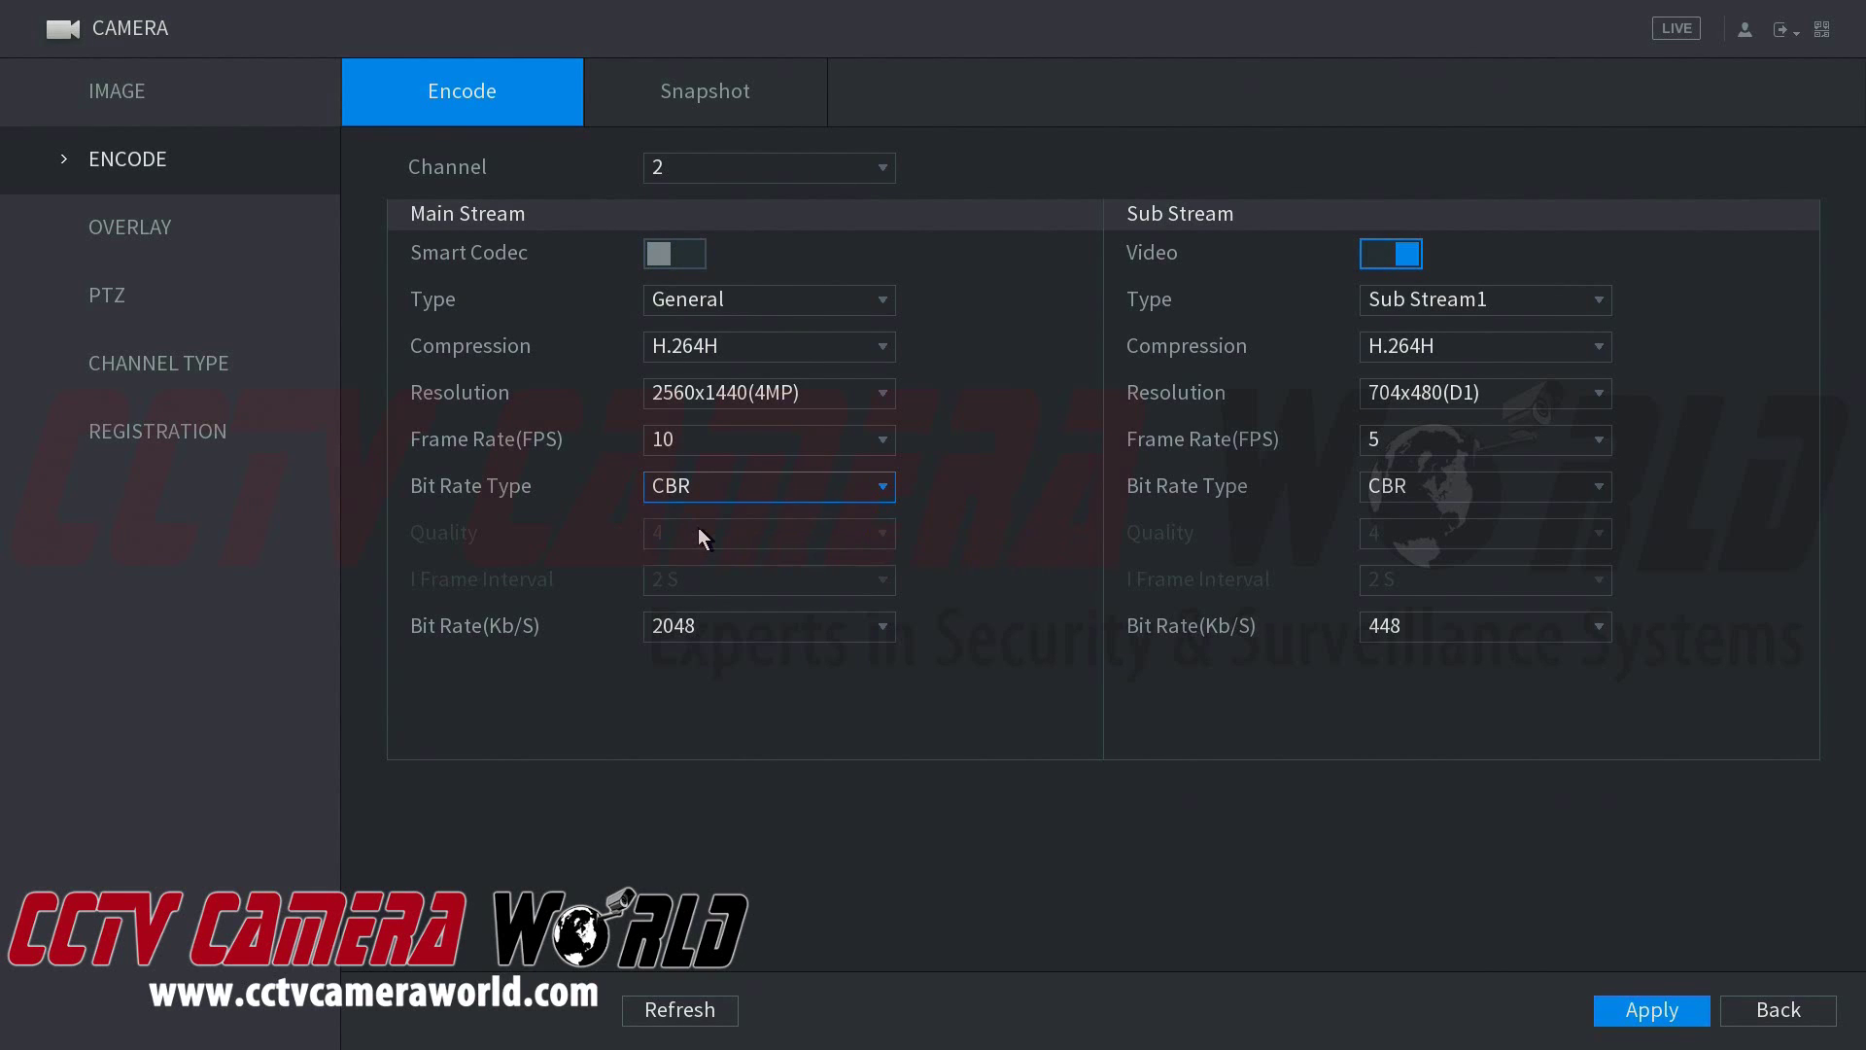
left_click(750, 632)
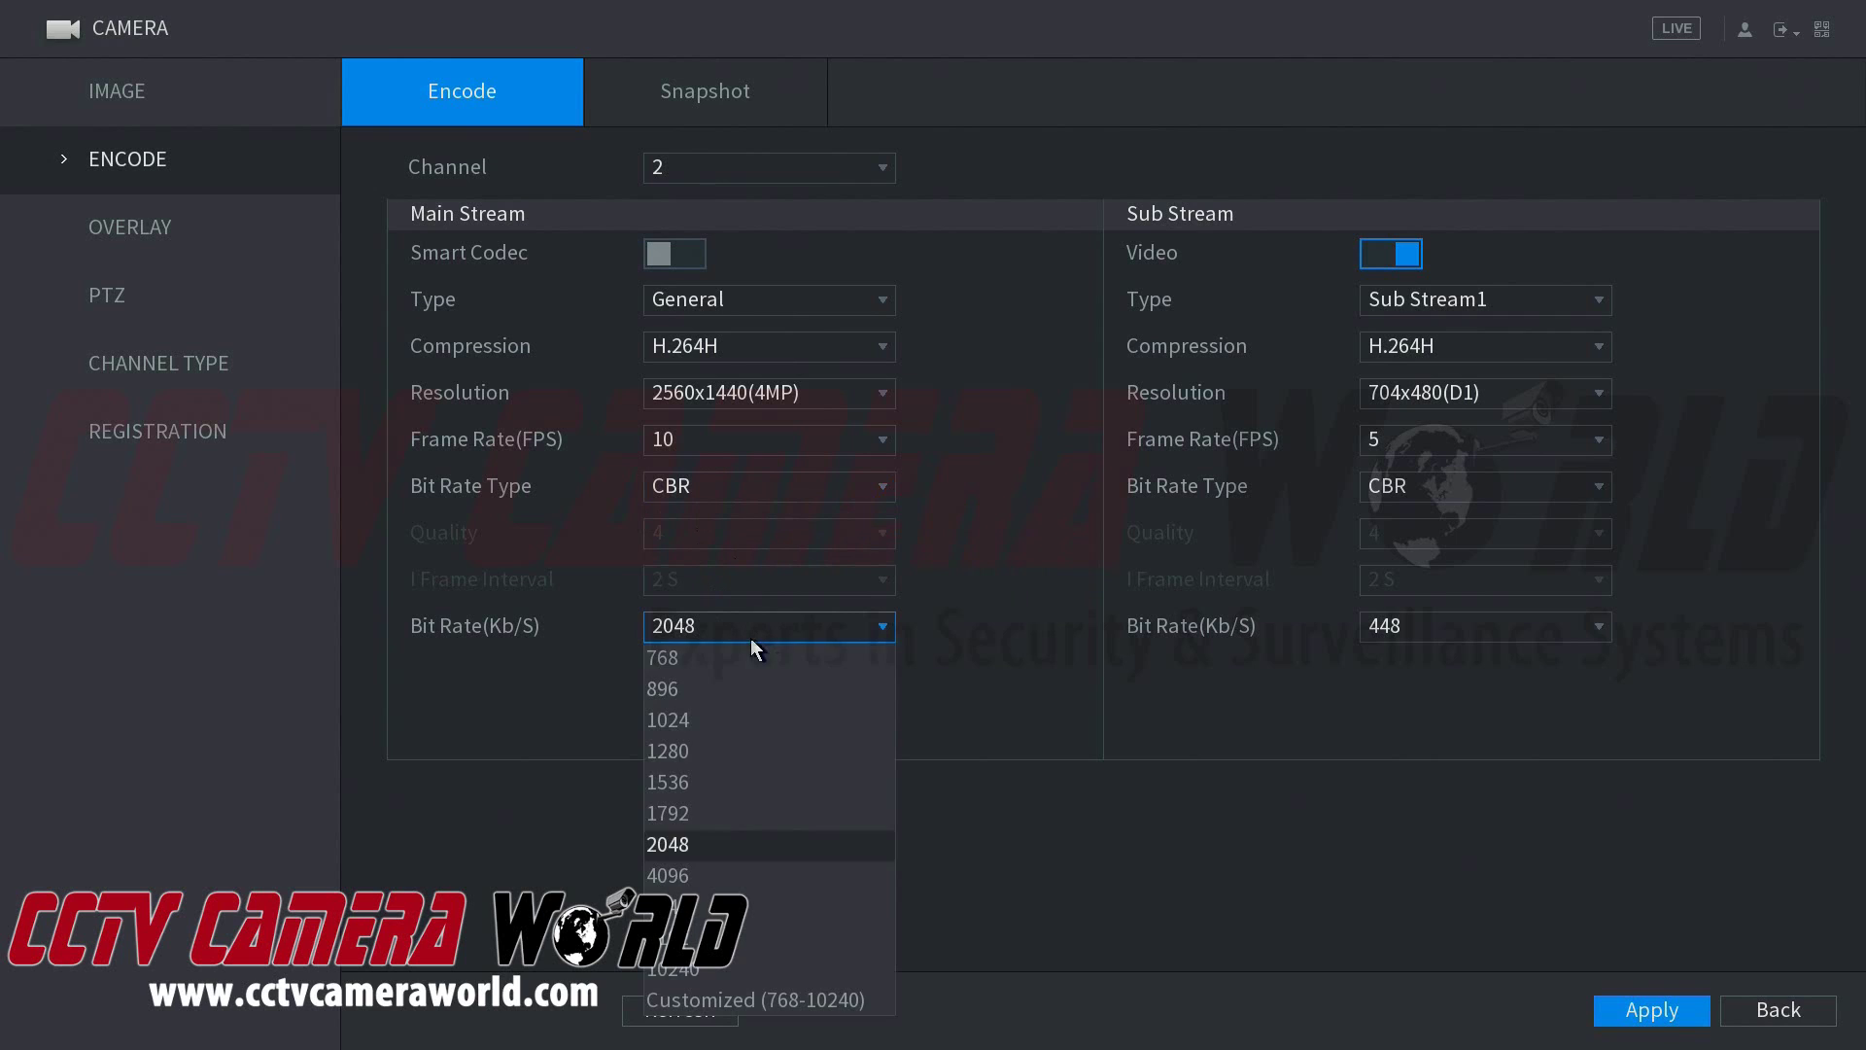
left_click(677, 844)
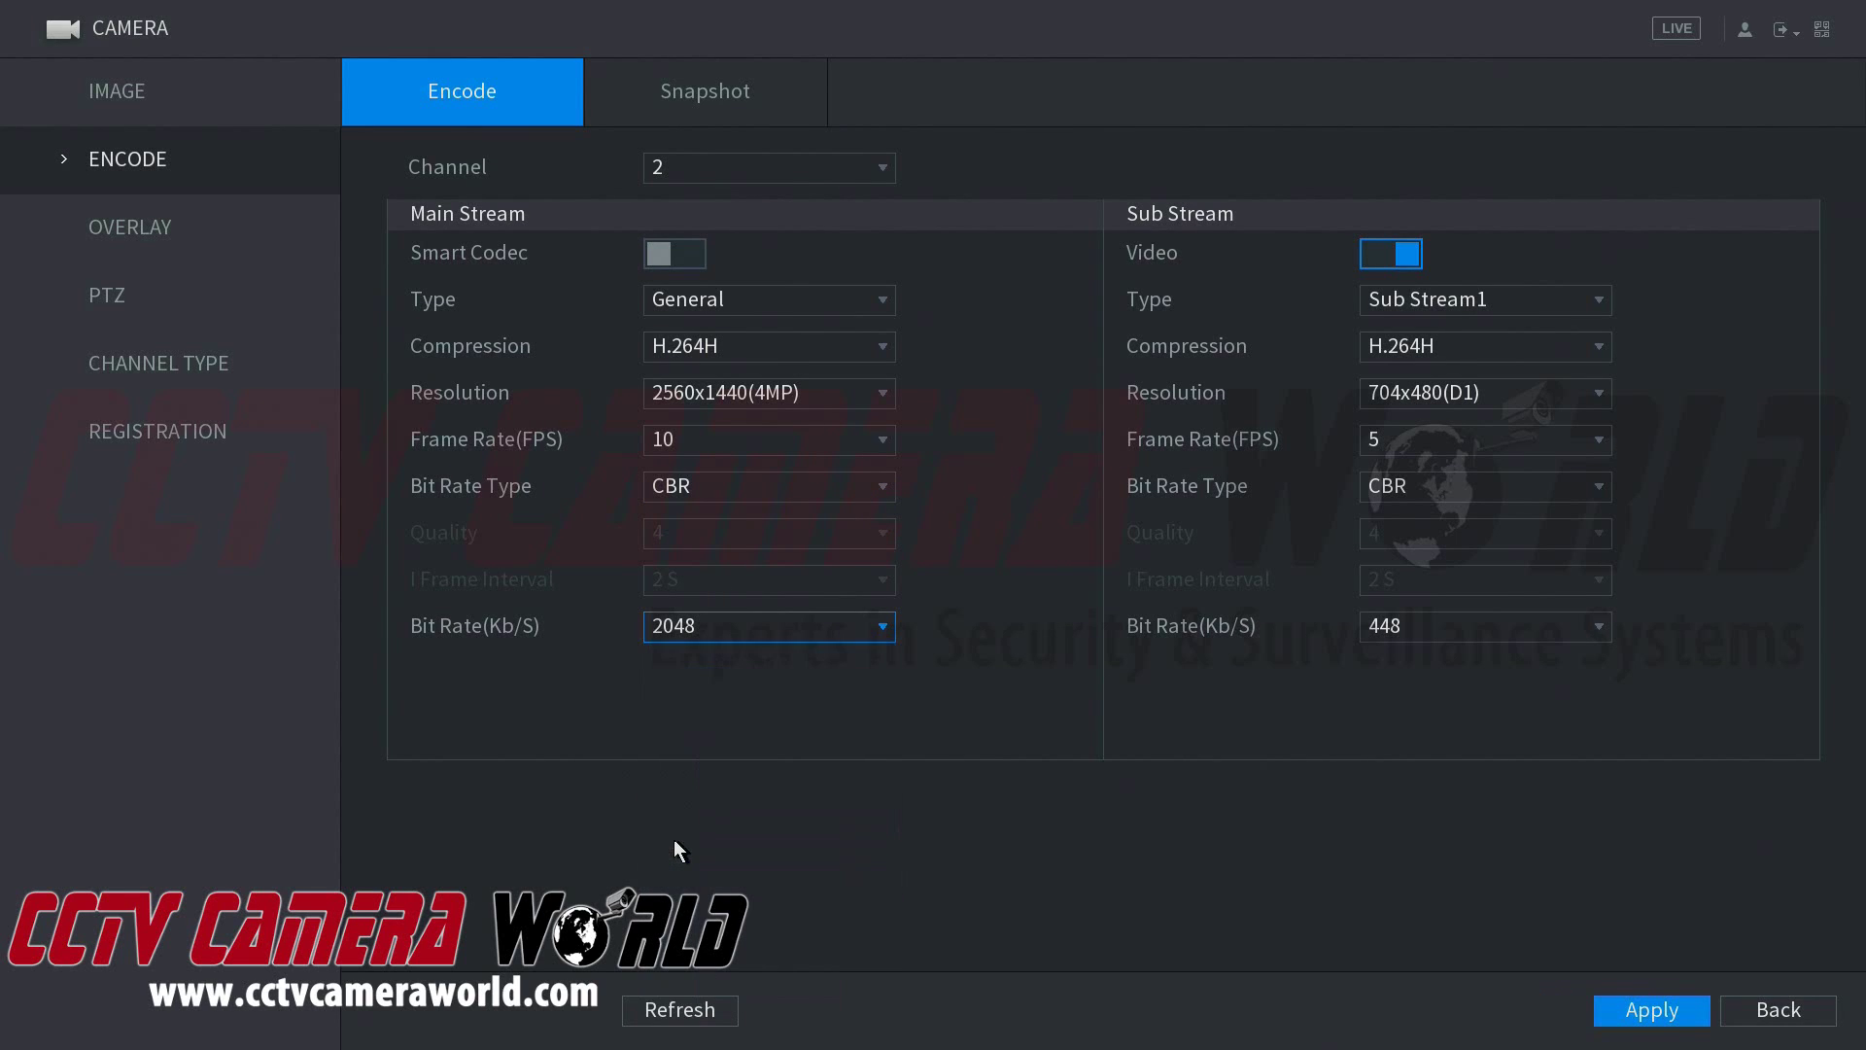
left_click(786, 488)
left_click(774, 550)
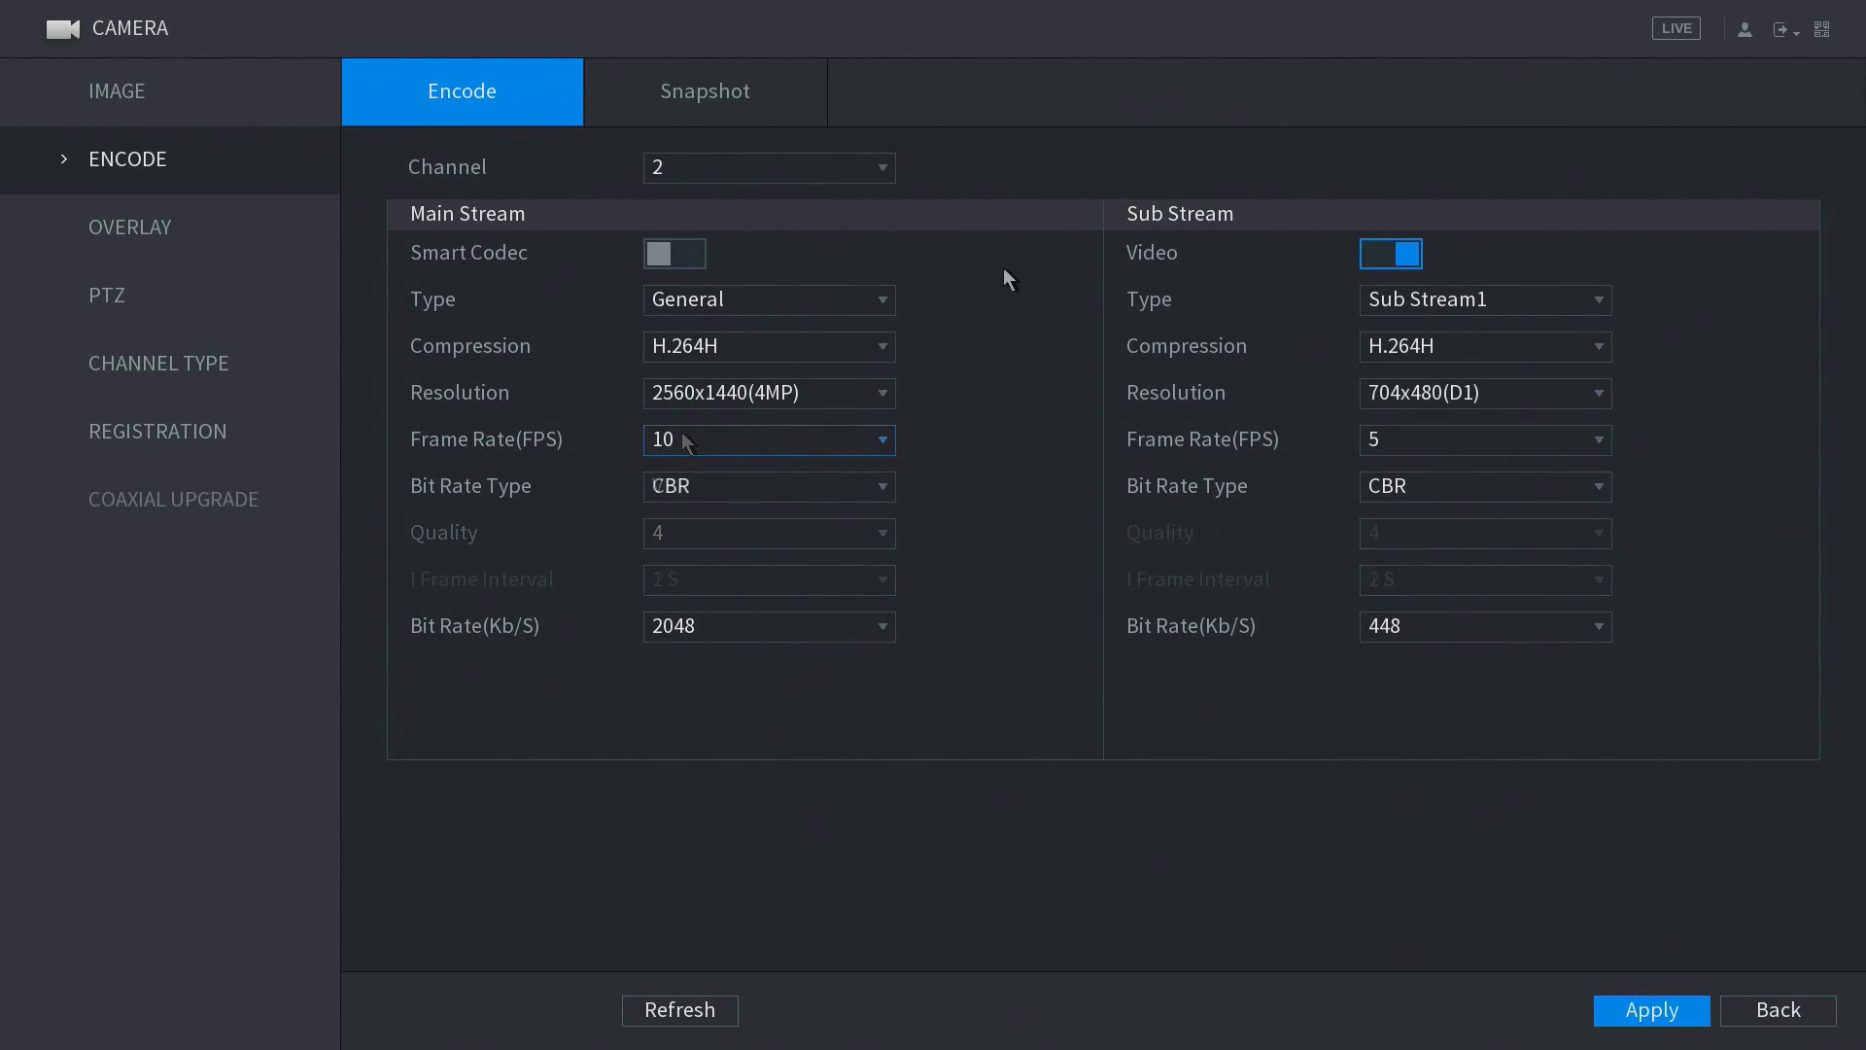
Raise channel 2's main stream frame rate from 10 to 15 fps and apply the encode settings
left_click(837, 438)
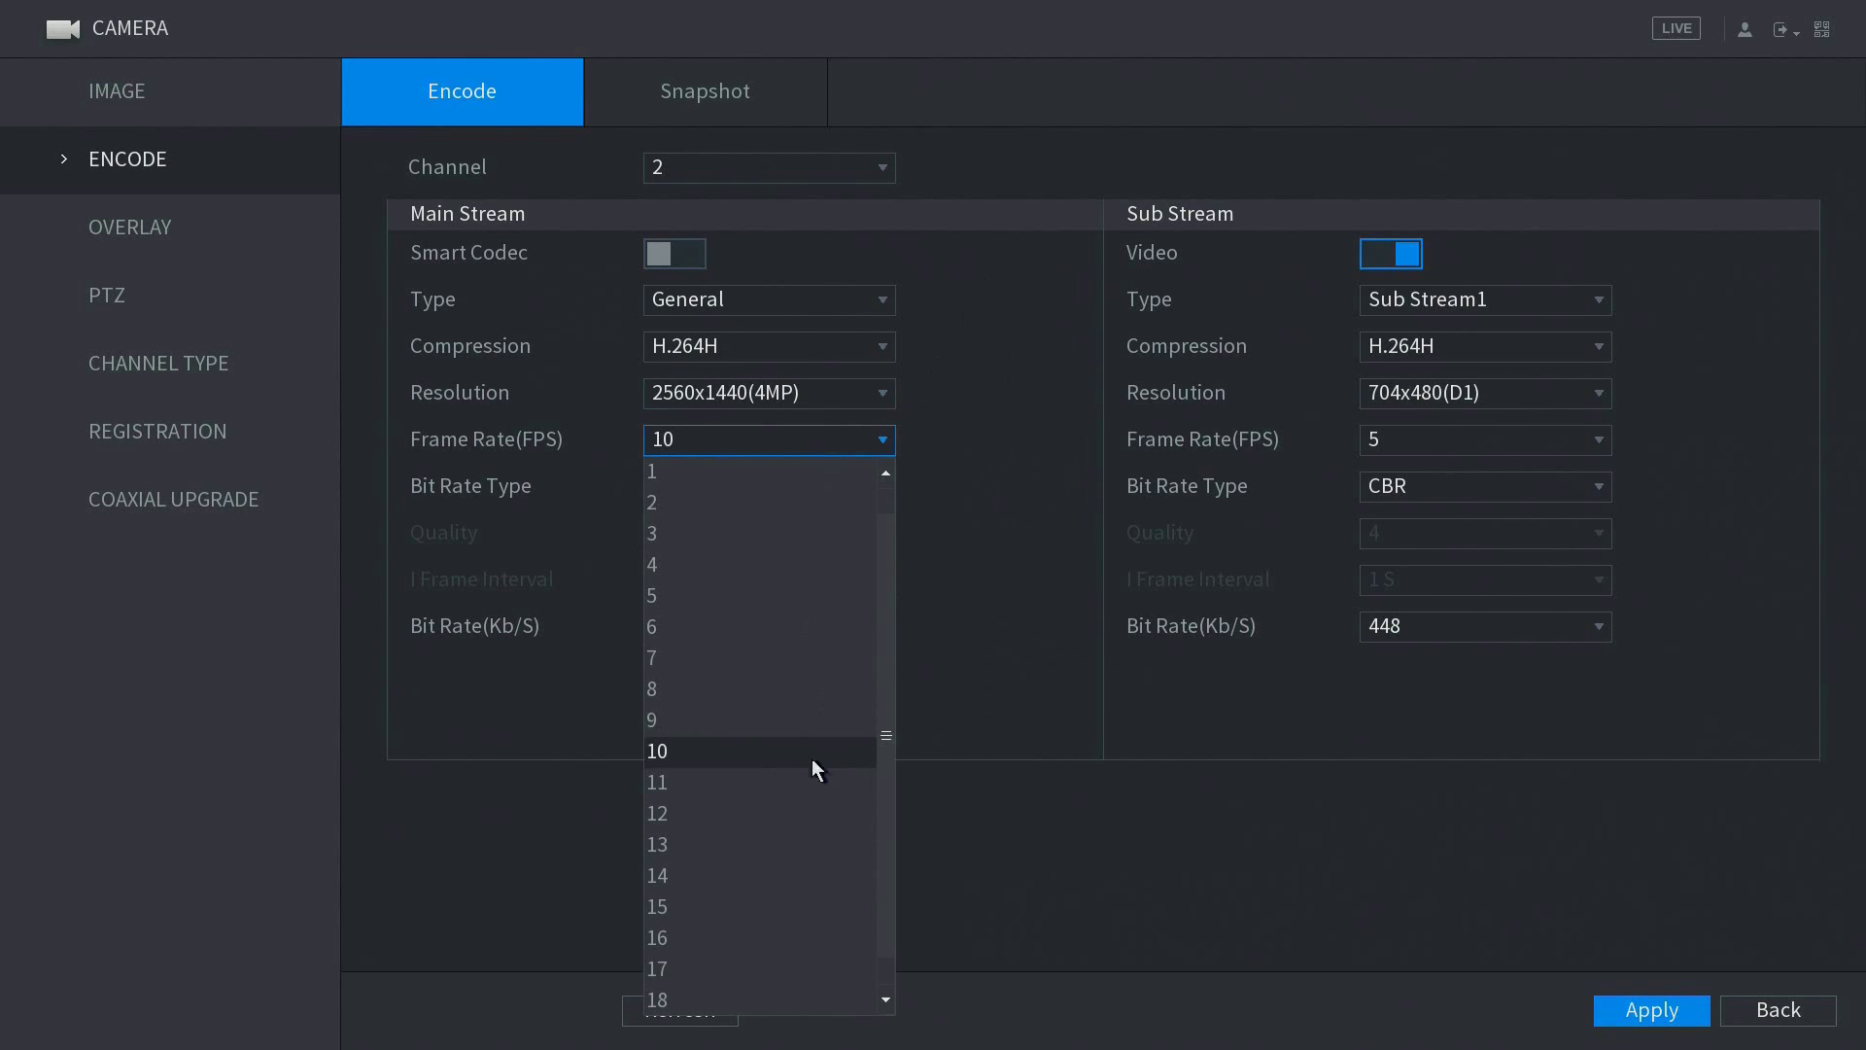
left_click(756, 906)
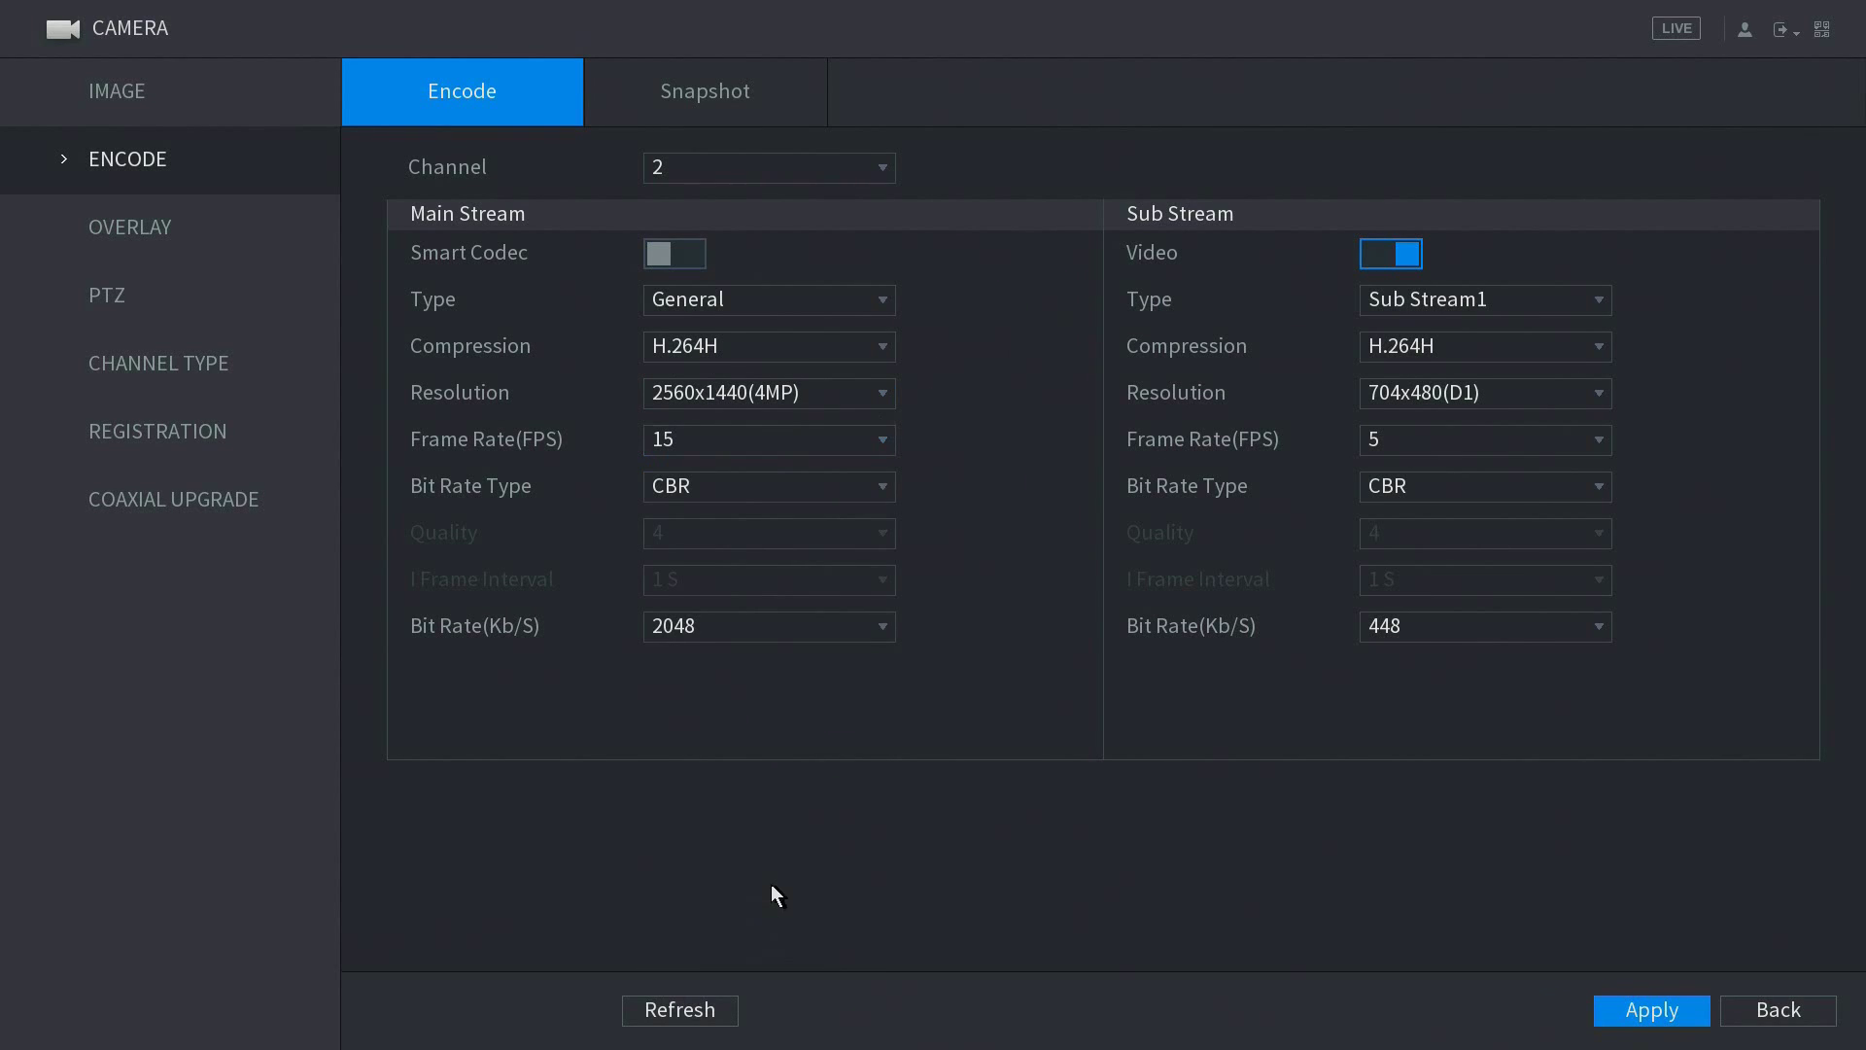
left_click(1614, 1014)
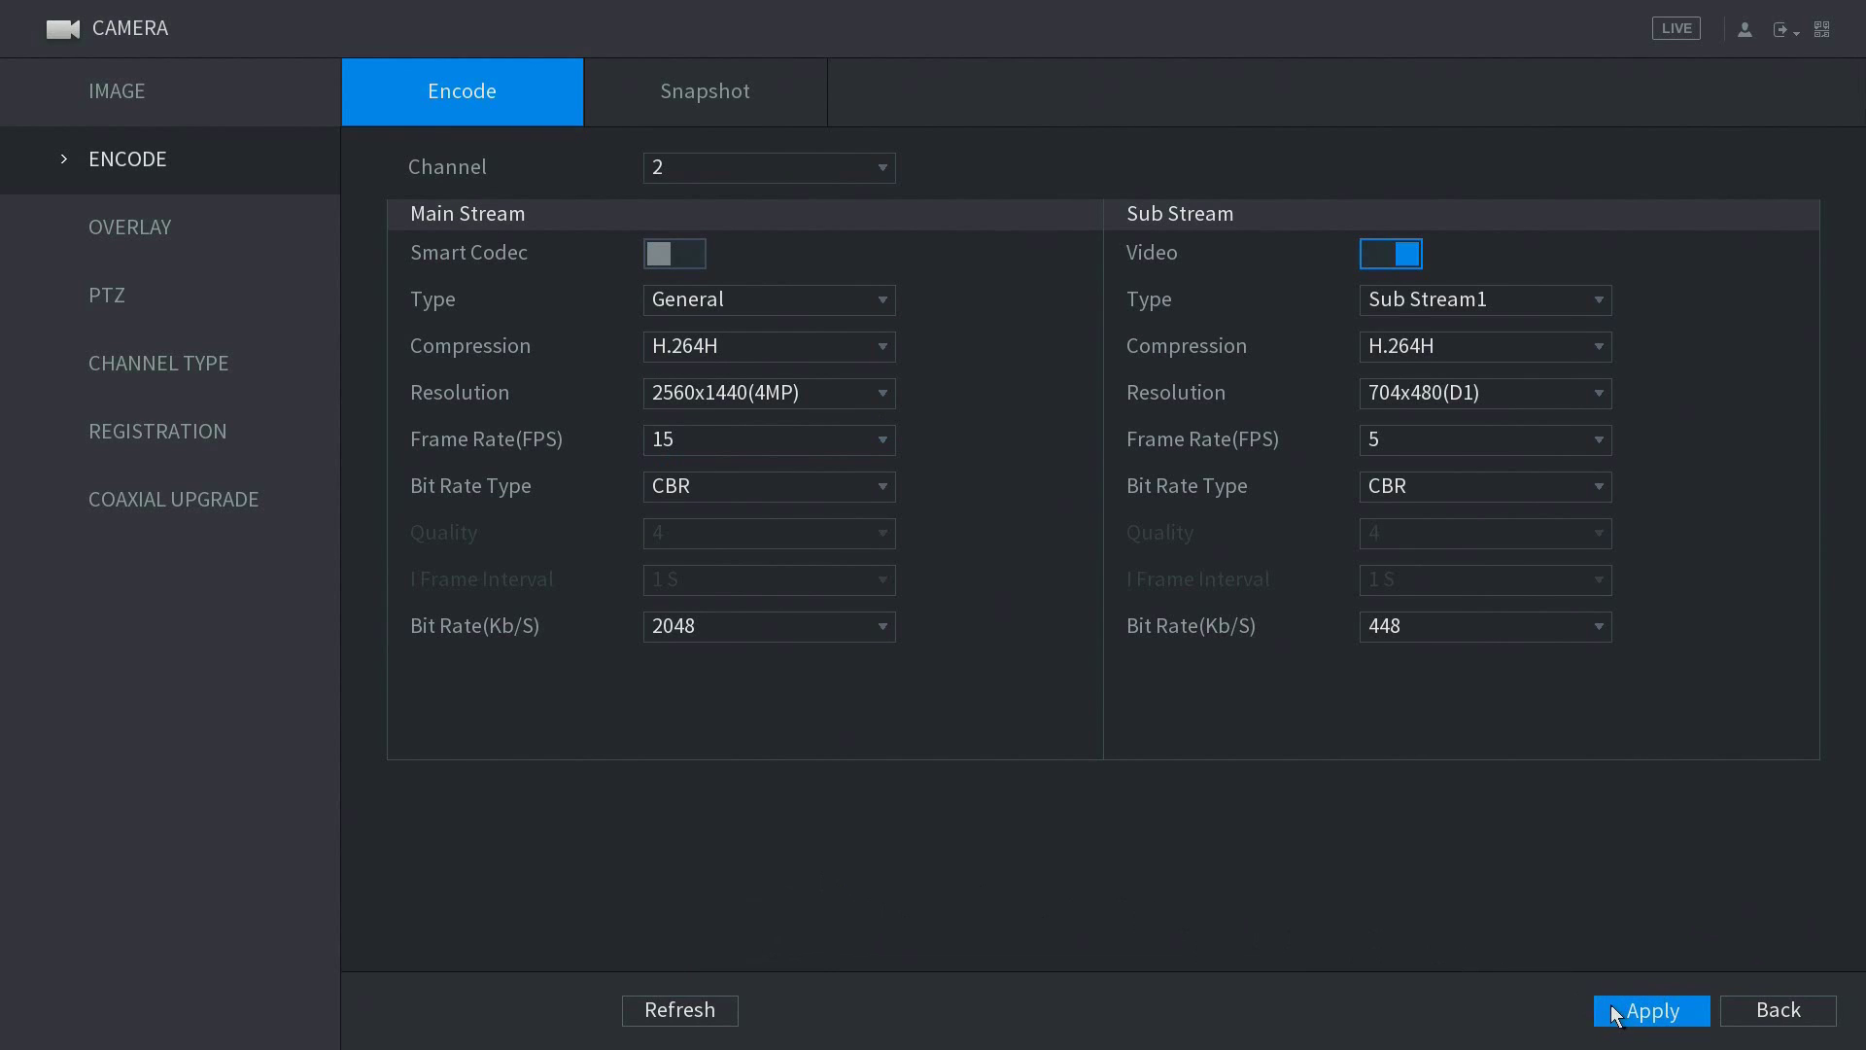